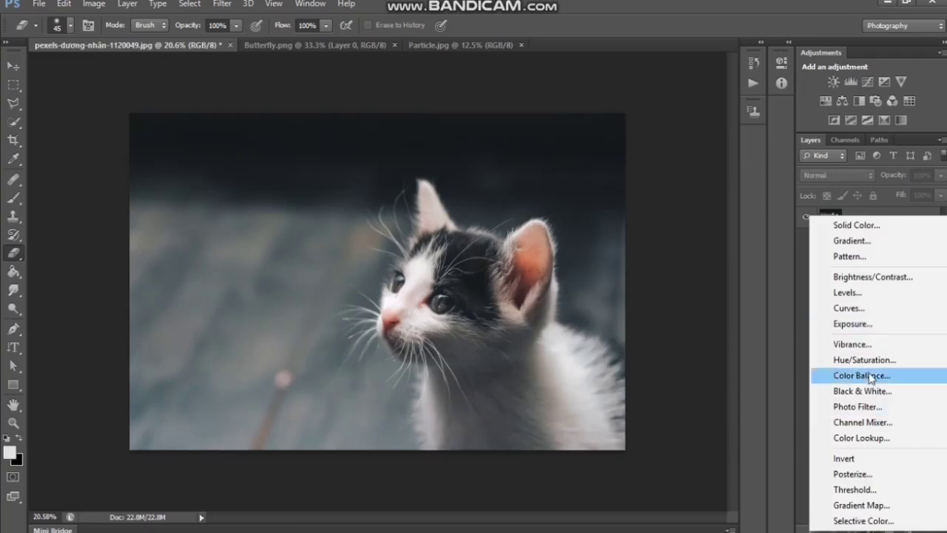
# - Add a colorized Hue/Saturation adjustment over the cat photo with hue 216, saturation 31 and lightness -28
pyautogui.click(867, 359)
pyautogui.click(600, 229)
pyautogui.moveTo(600, 148); pyautogui.dragTo(667, 150)
pyautogui.moveTo(585, 179)
pyautogui.mouseDown()
pyautogui.moveTo(633, 180)
pyautogui.moveTo(597, 177)
pyautogui.mouseUp()
pyautogui.moveTo(638, 208); pyautogui.dragTo(609, 209)
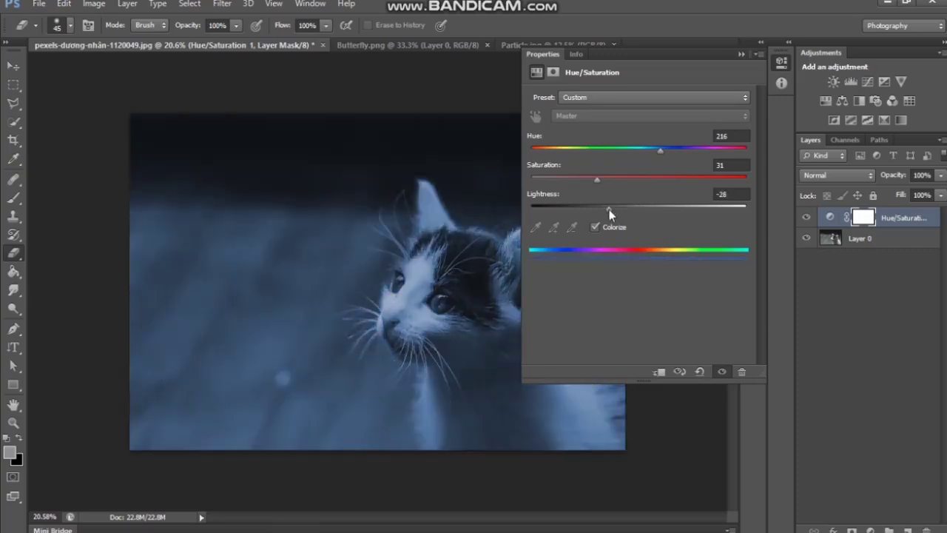
pyautogui.click(740, 54)
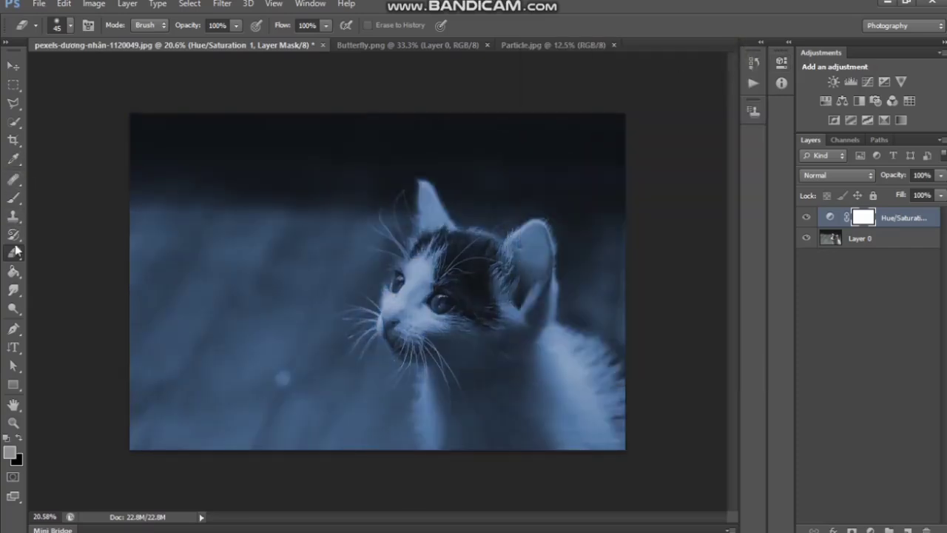
# - Erase the Hue/Saturation mask over the cat's nearer eye to restore its original color
pyautogui.scroll(6, 451, 302)
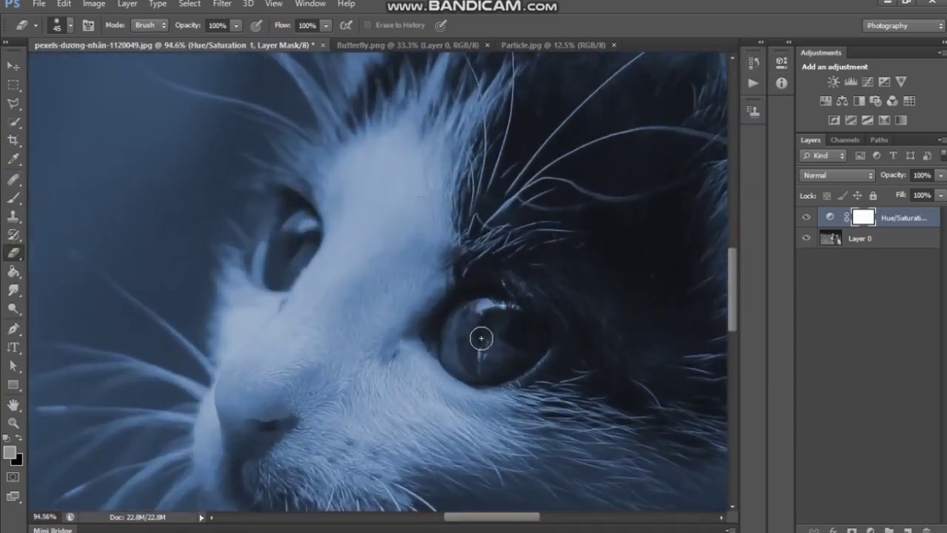
pyautogui.moveTo(480, 338)
pyautogui.mouseDown()
pyautogui.moveTo(498, 316)
pyautogui.moveTo(549, 343)
pyautogui.moveTo(529, 360)
pyautogui.moveTo(474, 371)
pyautogui.moveTo(455, 361)
pyautogui.moveTo(446, 339)
pyautogui.moveTo(464, 320)
pyautogui.moveTo(498, 304)
pyautogui.moveTo(542, 333)
pyautogui.moveTo(504, 370)
pyautogui.moveTo(514, 327)
pyautogui.moveTo(482, 317)
pyautogui.moveTo(477, 342)
pyautogui.moveTo(447, 341)
pyautogui.mouseUp()
pyautogui.scroll(2, 461, 343)
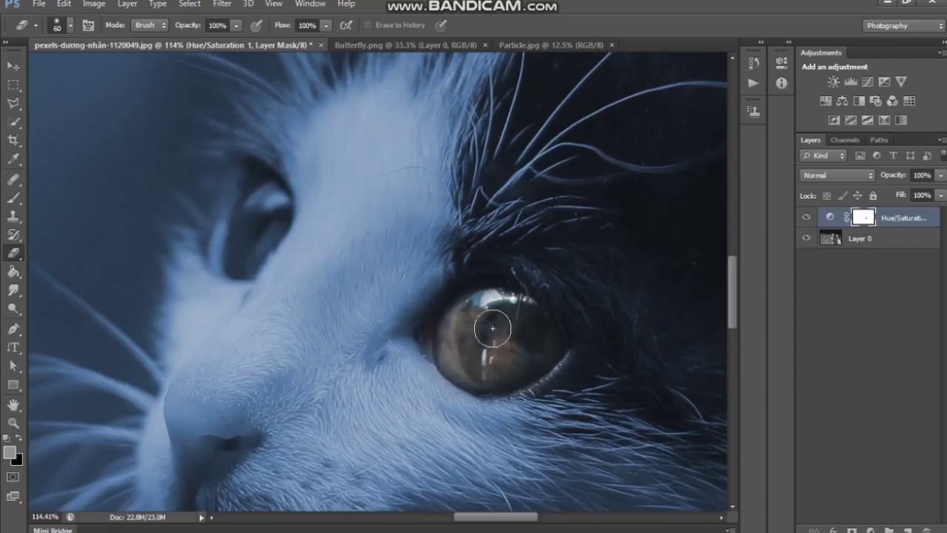
# - Erase the Hue/Saturation mask over the cat's farther eye with a 45-pixel eraser
pyautogui.scroll(4, 185, 212)
pyautogui.press('[')
pyautogui.press('[')
pyautogui.press('[')
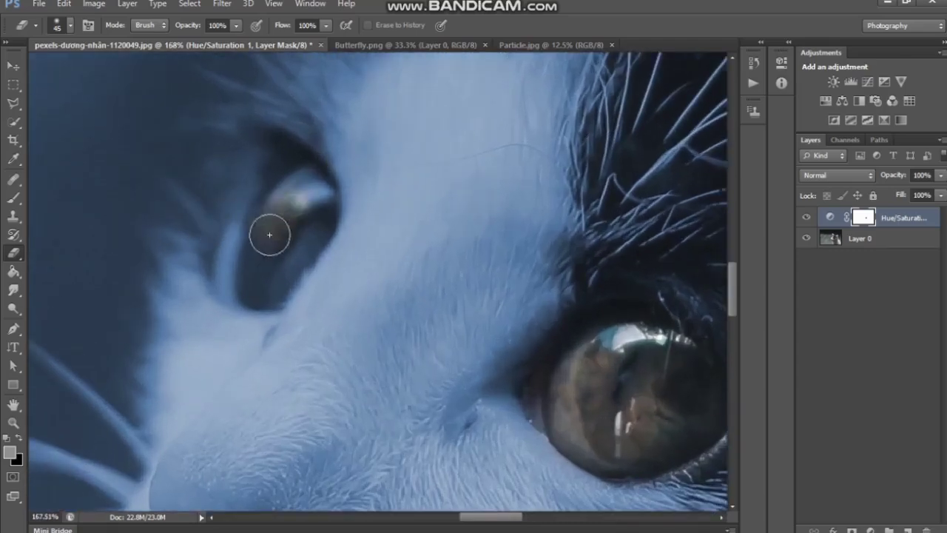
pyautogui.moveTo(269, 234)
pyautogui.mouseDown()
pyautogui.moveTo(252, 274)
pyautogui.moveTo(274, 284)
pyautogui.moveTo(313, 227)
pyautogui.moveTo(316, 193)
pyautogui.moveTo(275, 192)
pyautogui.moveTo(247, 277)
pyautogui.mouseUp()
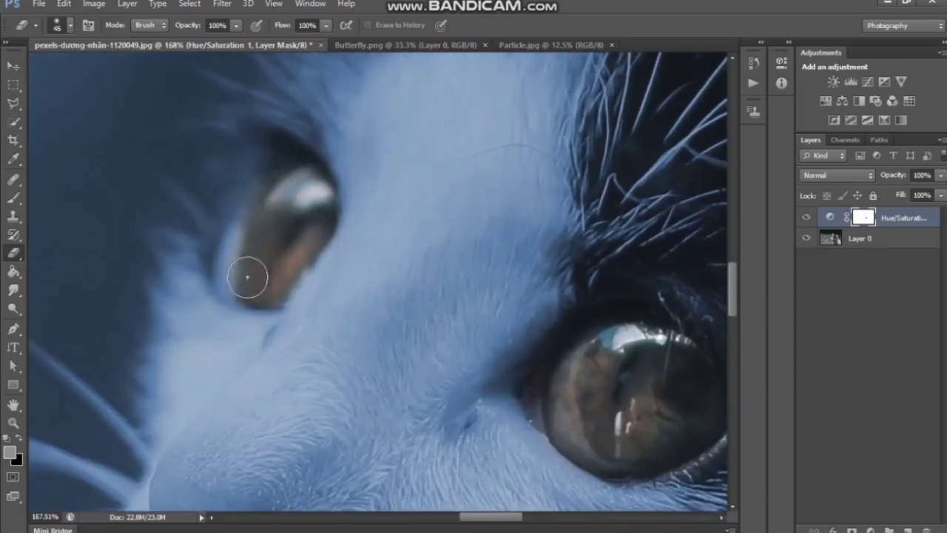
pyautogui.scroll(-8, 247, 276)
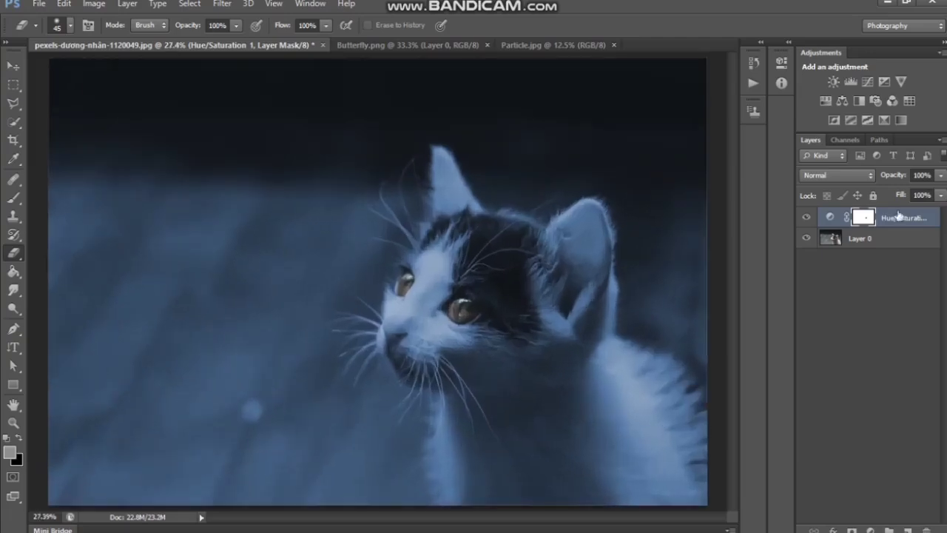
# - Try lowering the Hue/Saturation layer's opacity to 80% and compare the image with the adjustment off and on
pyautogui.click(830, 217)
pyautogui.click(940, 175)
pyautogui.moveTo(938, 190)
pyautogui.mouseDown()
pyautogui.moveTo(894, 193)
pyautogui.moveTo(926, 191)
pyautogui.mouseUp()
pyautogui.scroll(-2, 651, 221)
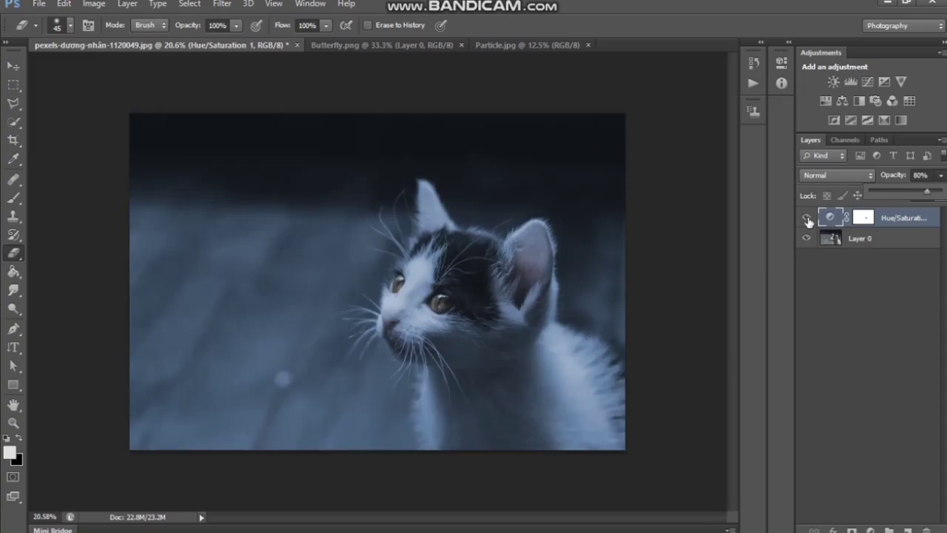
pyautogui.click(807, 219)
pyautogui.click(807, 219)
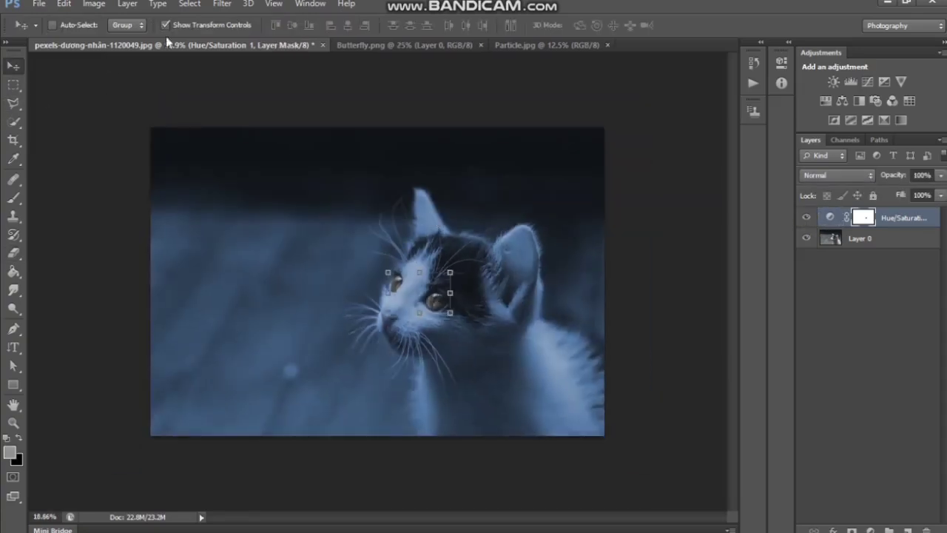
# - Bring the butterfly from Butterfly.png into the cat image, placing it in front of the cat's face
pyautogui.click(404, 44)
pyautogui.moveTo(399, 273); pyautogui.dragTo(322, 198)
pyautogui.scroll(-2, 332, 259)
pyautogui.scroll(3, 331, 259)
# - Flip the butterfly horizontally, rotate it about 12 degrees and position it just in front of the cat's face
pyautogui.rightClick(331, 260)
pyautogui.click(307, 262)
pyautogui.hotkey('ctrl', 't')
pyautogui.rightClick(359, 290)
pyautogui.click(436, 497)
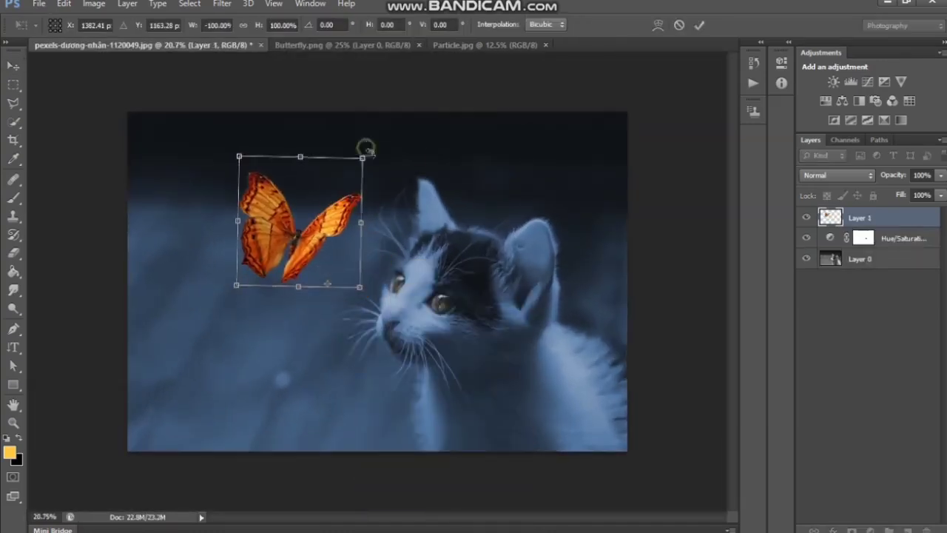
pyautogui.moveTo(366, 147); pyautogui.dragTo(378, 168)
pyautogui.moveTo(322, 216); pyautogui.dragTo(330, 228)
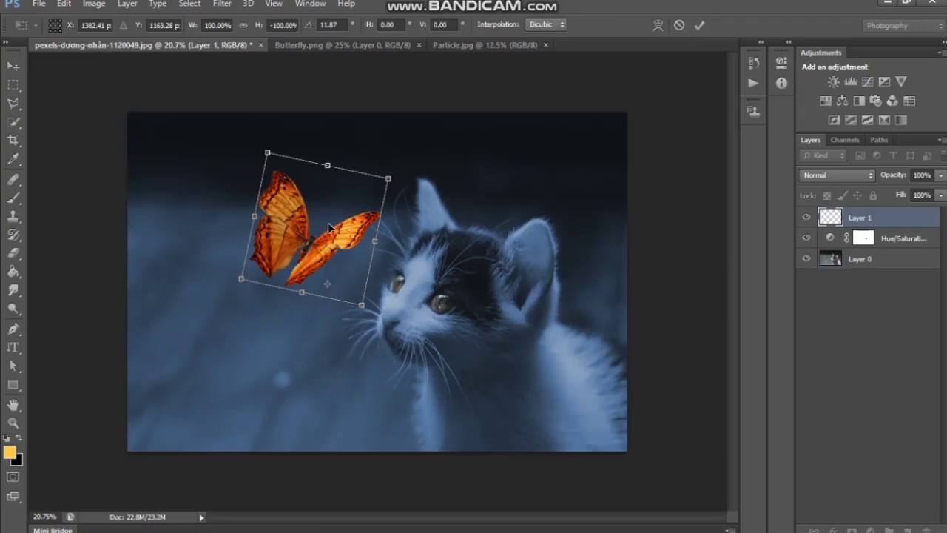
pyautogui.click(699, 26)
pyautogui.scroll(1, 331, 249)
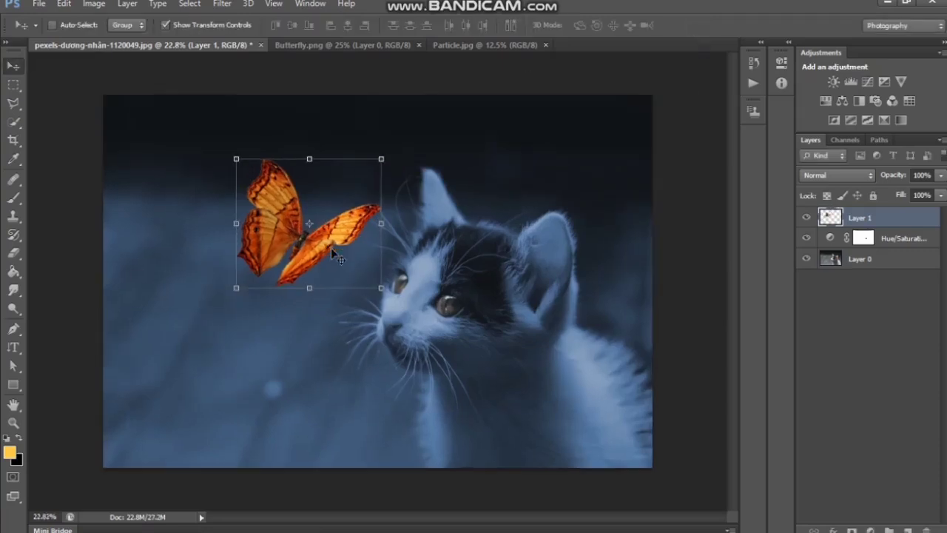
# - Add a Brightness/Contrast adjustment clipped to the butterfly layer, set brightness to 95 and adjust the contrast
pyautogui.click(872, 527)
pyautogui.click(843, 269)
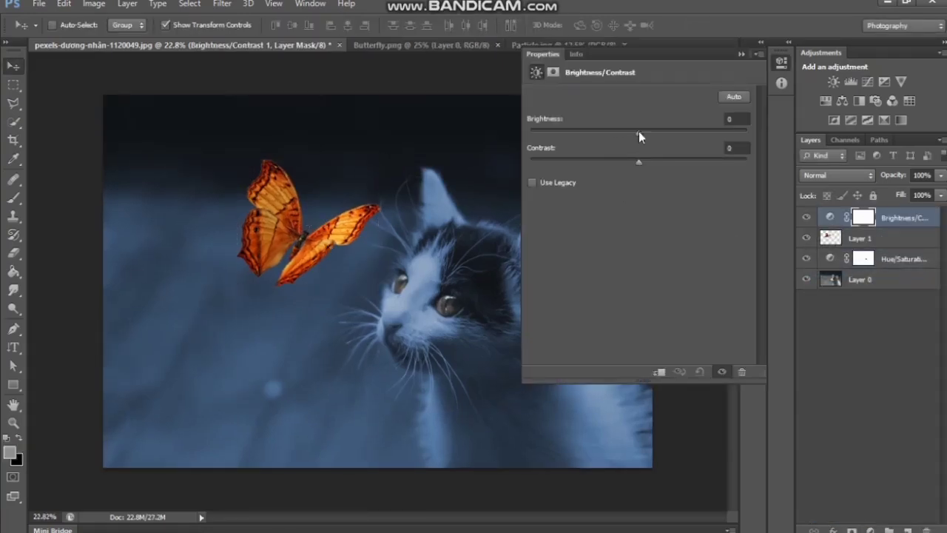
pyautogui.moveTo(639, 131); pyautogui.dragTo(706, 133)
pyautogui.click(658, 371)
pyautogui.moveTo(638, 163); pyautogui.dragTo(657, 169)
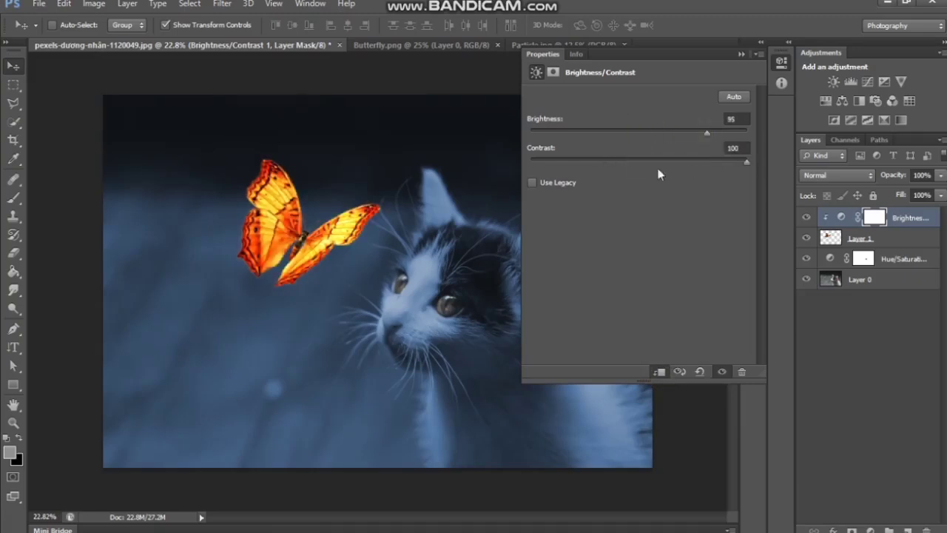
pyautogui.click(640, 160)
pyautogui.click(740, 54)
pyautogui.scroll(-3, 464, 161)
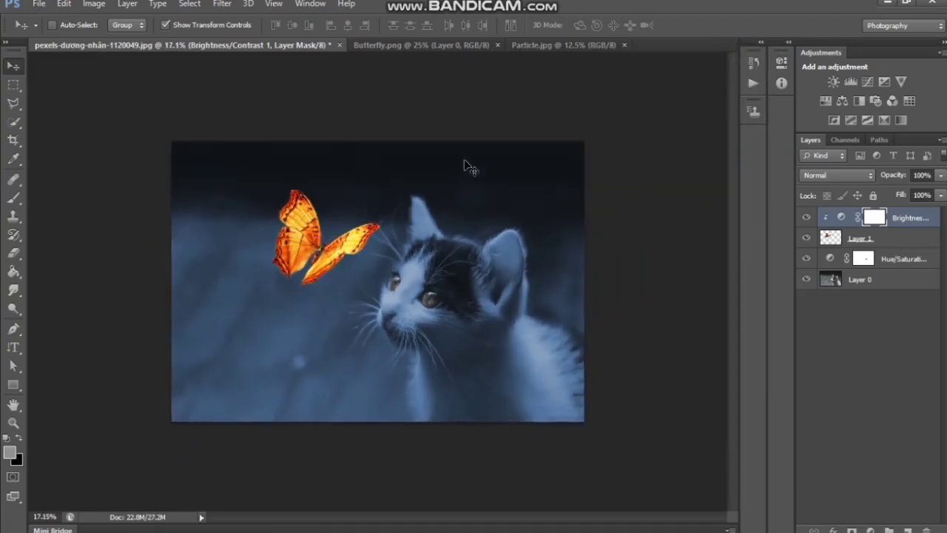
# - Paint a soft yellow glow on a new layer over the butterfly's body with a 900-pixel brush
pyautogui.click(906, 530)
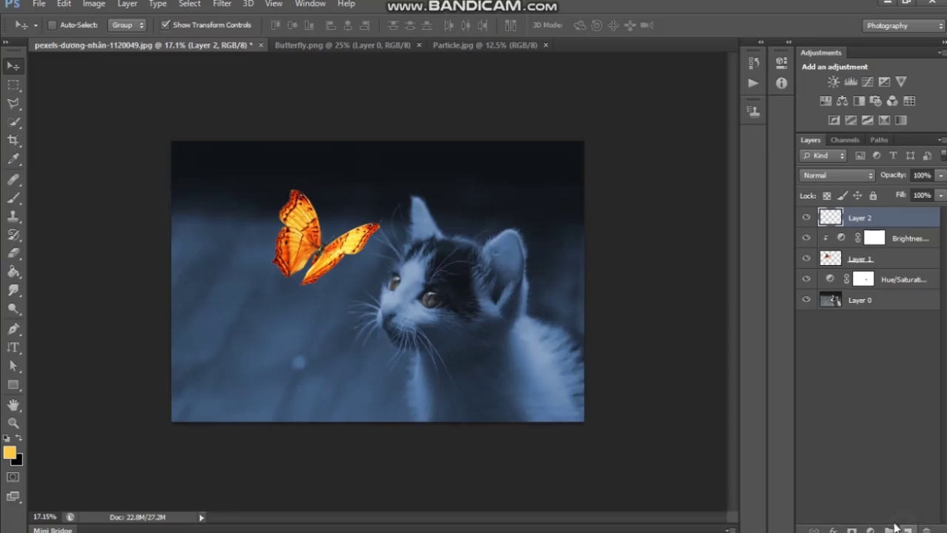
pyautogui.click(13, 197)
pyautogui.scroll(3, 317, 214)
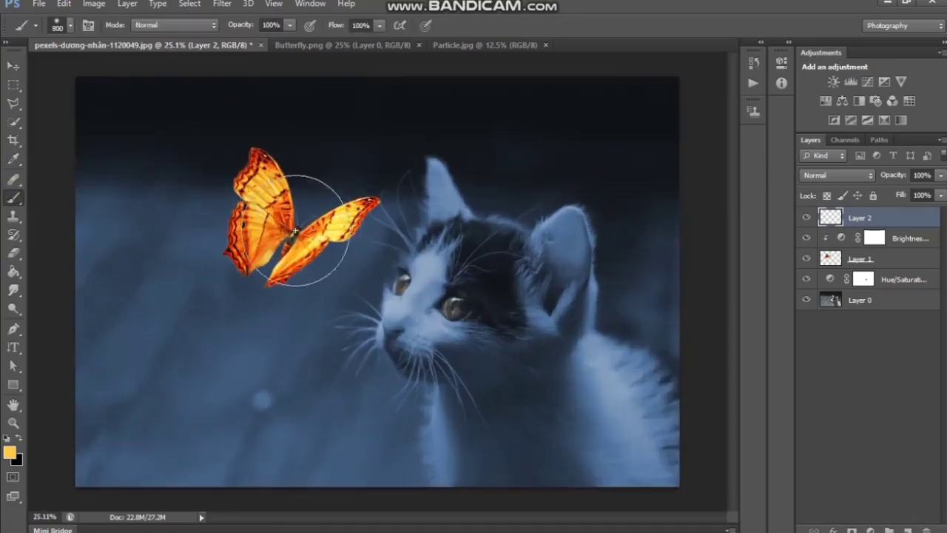
pyautogui.press(']')
pyautogui.click(288, 227)
# - Set the glow layer's blend mode to Screen and its opacity to 54%, after trying other blend modes
pyautogui.click(836, 175)
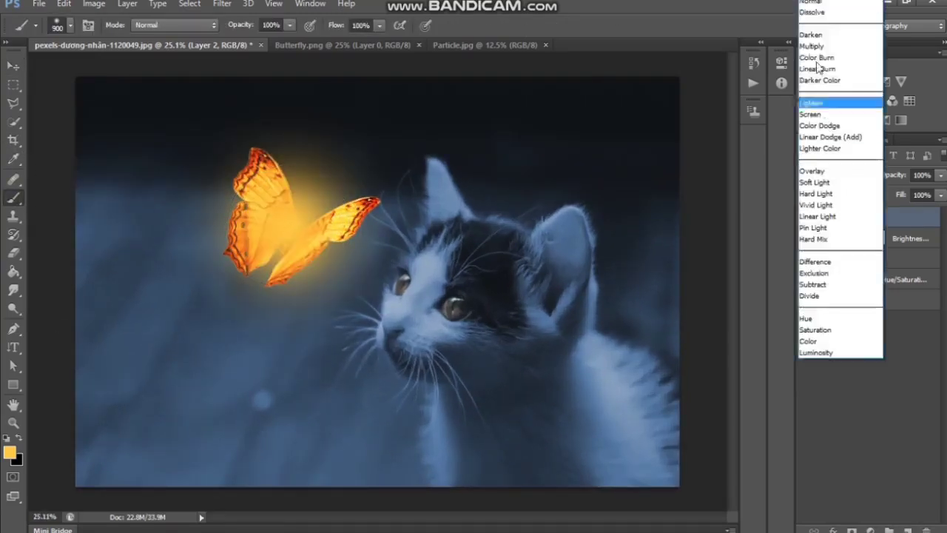
pyautogui.click(821, 17)
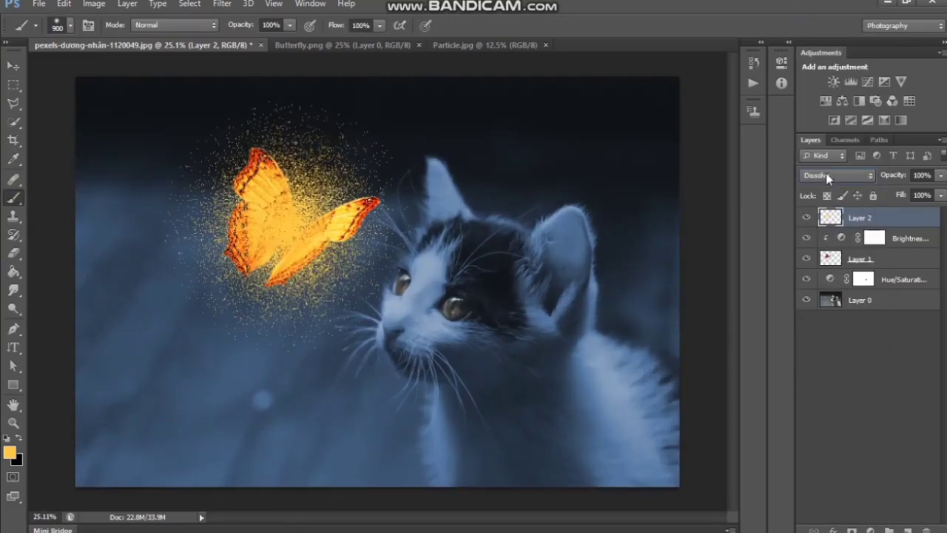
pyautogui.scroll(-8, 827, 176)
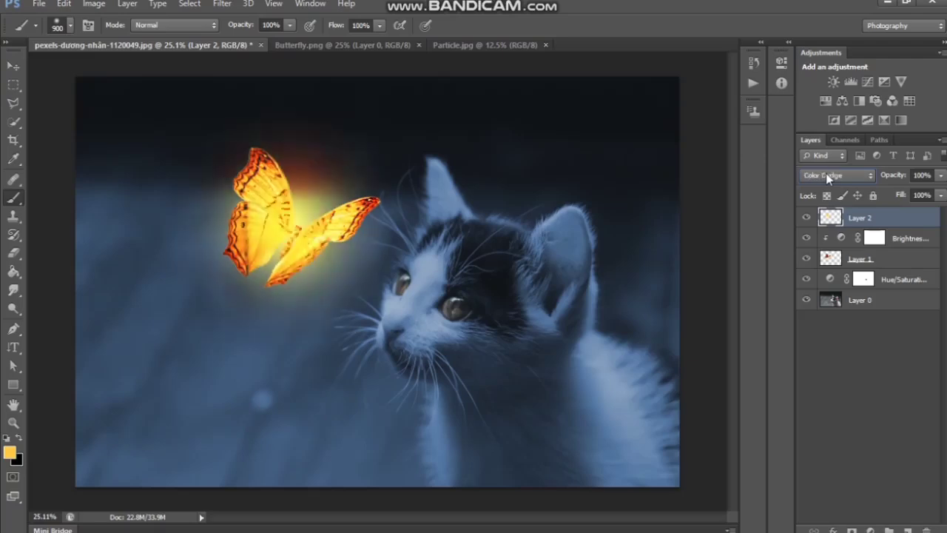
pyautogui.scroll(1, 827, 176)
pyautogui.click(940, 175)
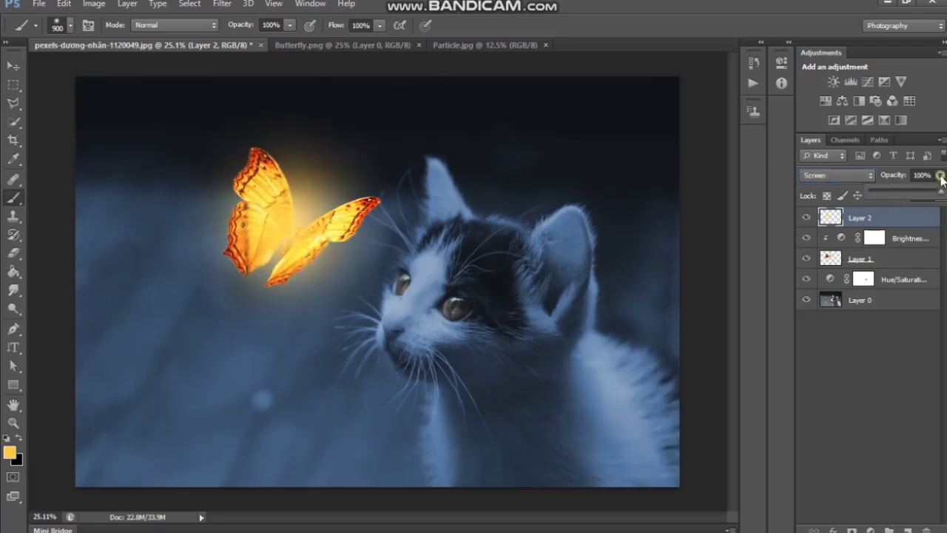
pyautogui.moveTo(925, 194); pyautogui.dragTo(899, 191)
# - Enlarge the glow twice, the second time to about 122% by 118%, and recentre it on the butterfly
pyautogui.click(13, 66)
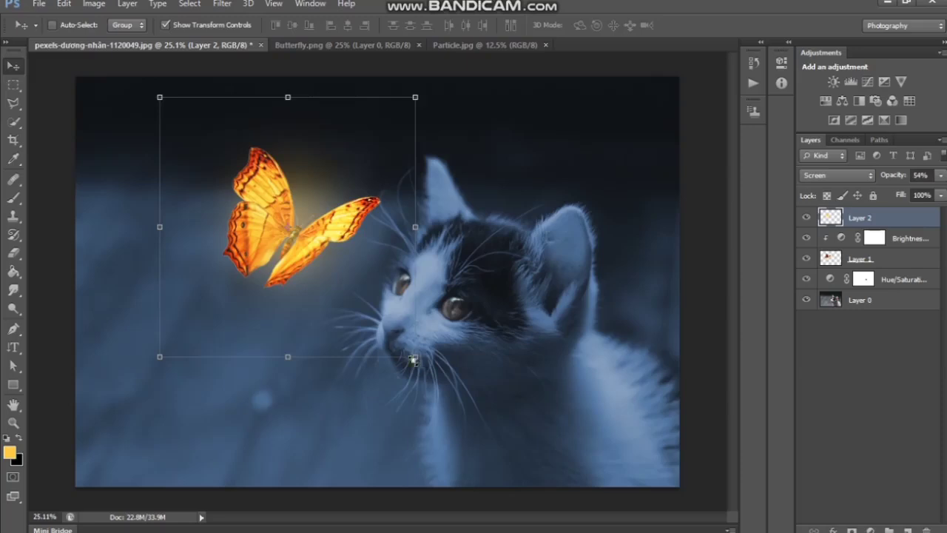
pyautogui.moveTo(413, 358); pyautogui.dragTo(481, 393)
pyautogui.moveTo(339, 250); pyautogui.dragTo(298, 233)
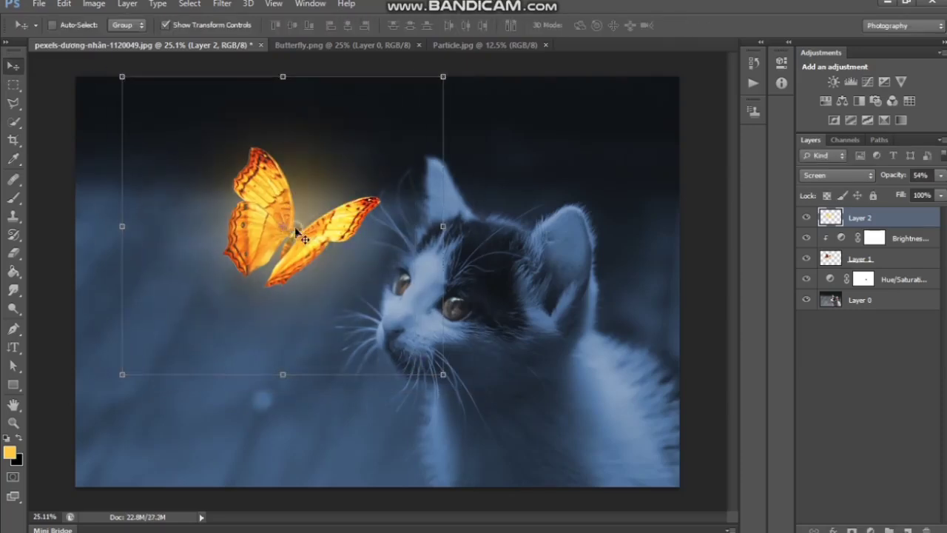
pyautogui.moveTo(442, 378); pyautogui.dragTo(517, 432)
pyautogui.moveTo(289, 236)
pyautogui.mouseDown()
pyautogui.moveTo(249, 197)
pyautogui.moveTo(281, 225)
pyautogui.mouseUp()
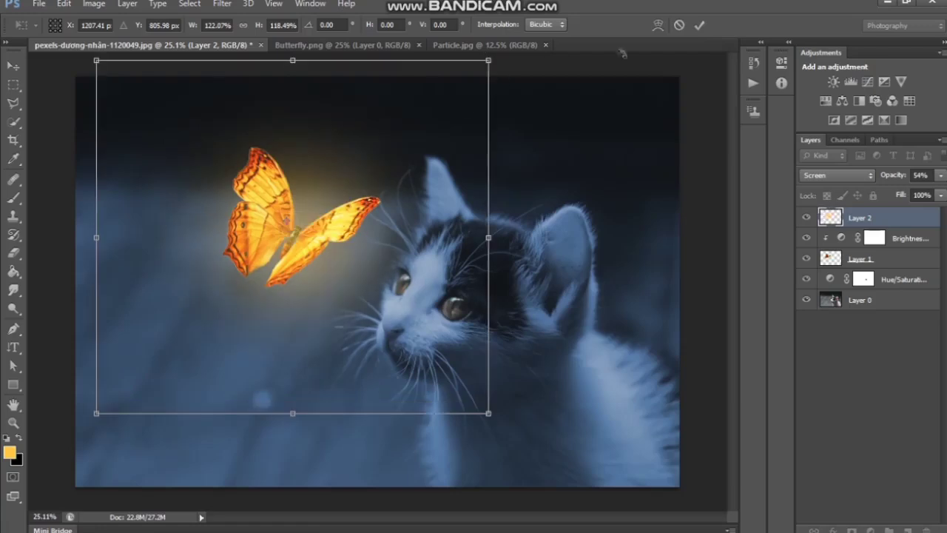
pyautogui.click(700, 25)
pyautogui.hotkey('ctrl', '-')
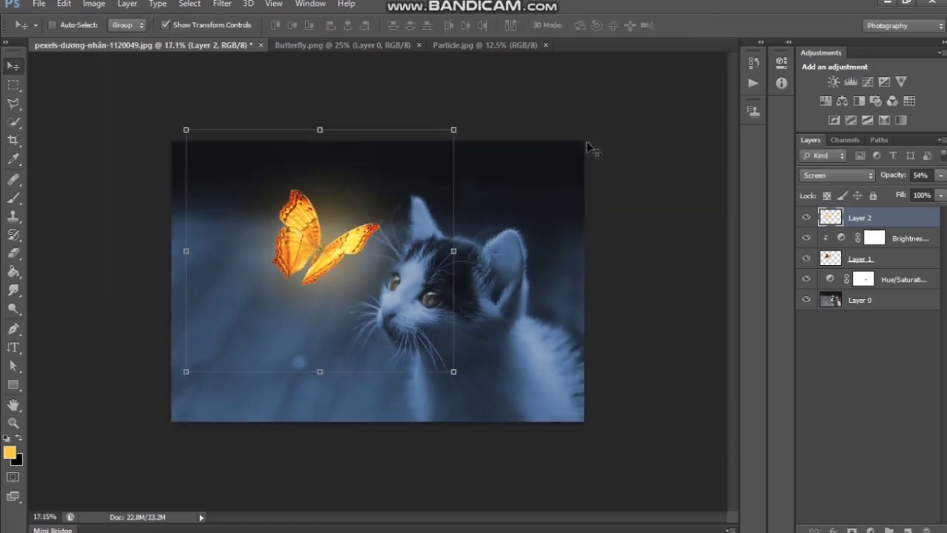
# - Lower the glow layer's opacity to 47%
pyautogui.click(940, 175)
pyautogui.moveTo(912, 193)
pyautogui.mouseDown()
pyautogui.moveTo(883, 191)
pyautogui.moveTo(906, 194)
pyautogui.mouseUp()
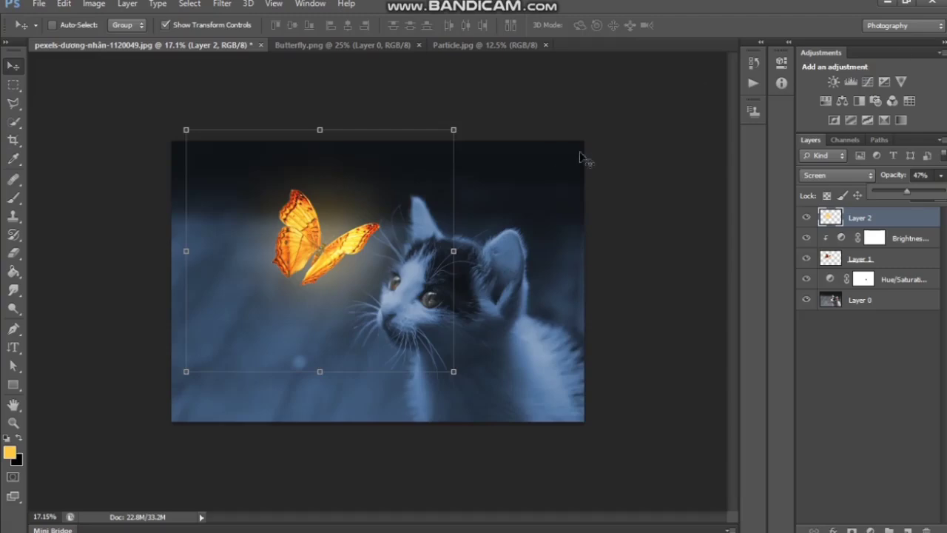
pyautogui.click(11, 86)
pyautogui.scroll(2, 274, 188)
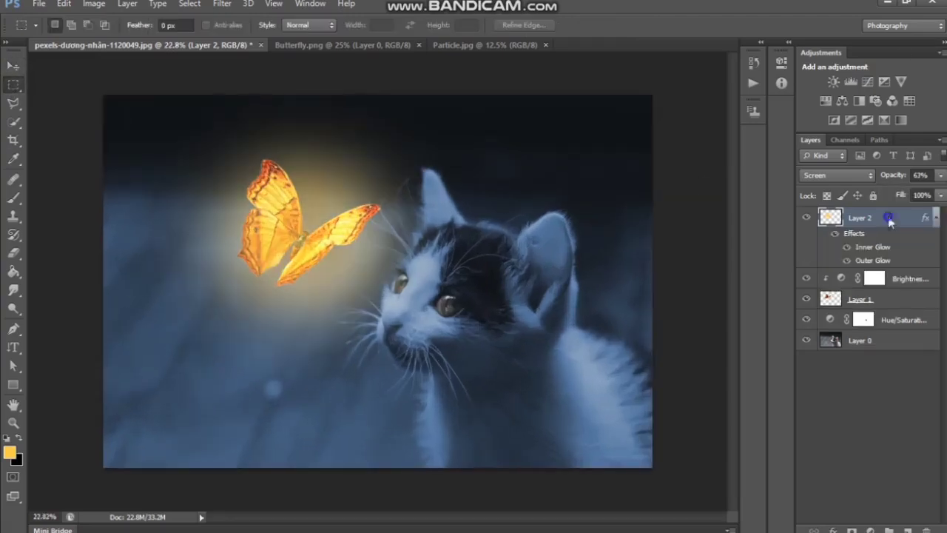
# - Set the glow layer's opacity to 40% in its blending options, keep Outer Glow enabled and compare the layer off and on
pyautogui.rightClick(890, 222)
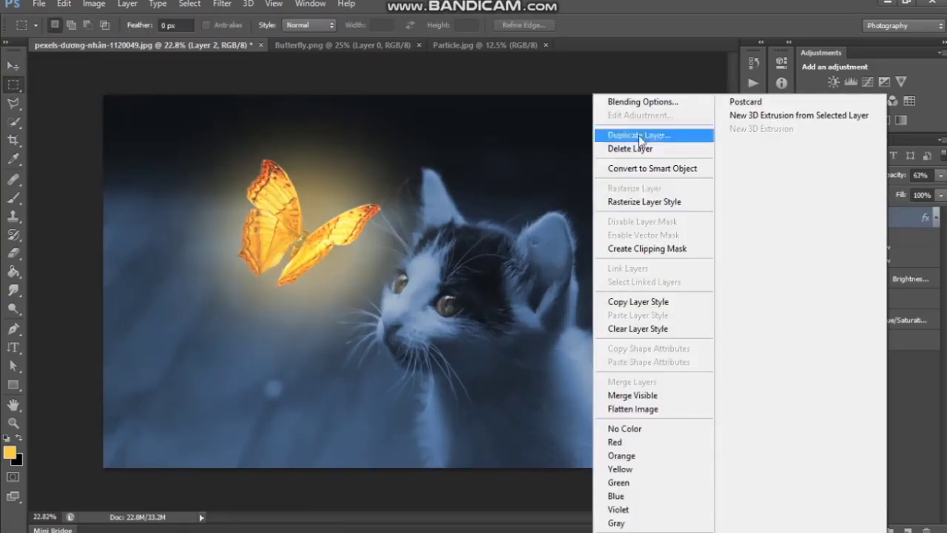
pyautogui.press('Escape')
pyautogui.moveTo(716, 242); pyautogui.dragTo(712, 241)
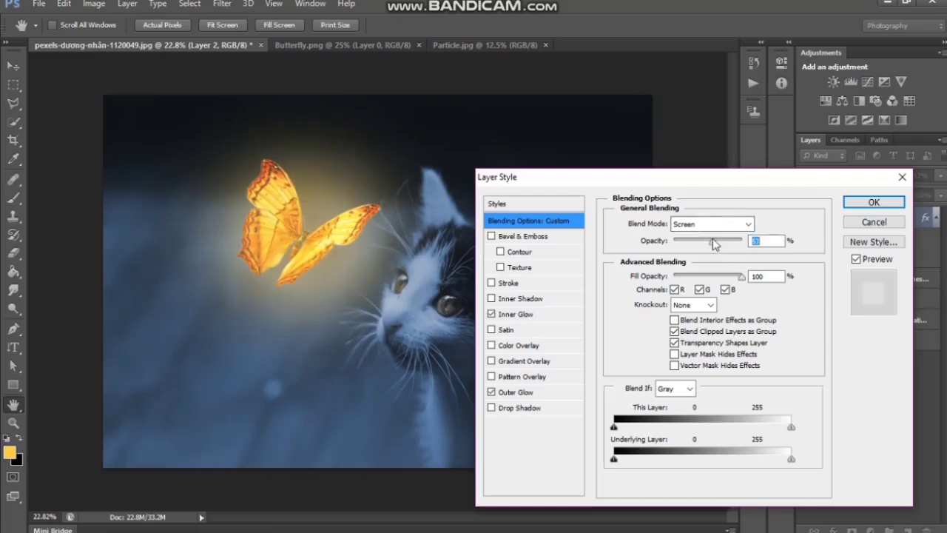
pyautogui.click(492, 392)
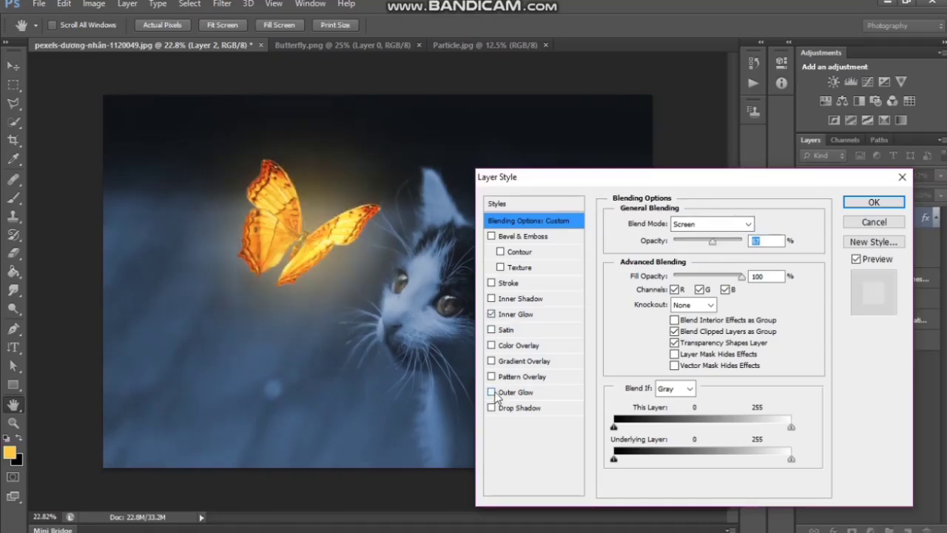
pyautogui.click(493, 392)
pyautogui.click(698, 241)
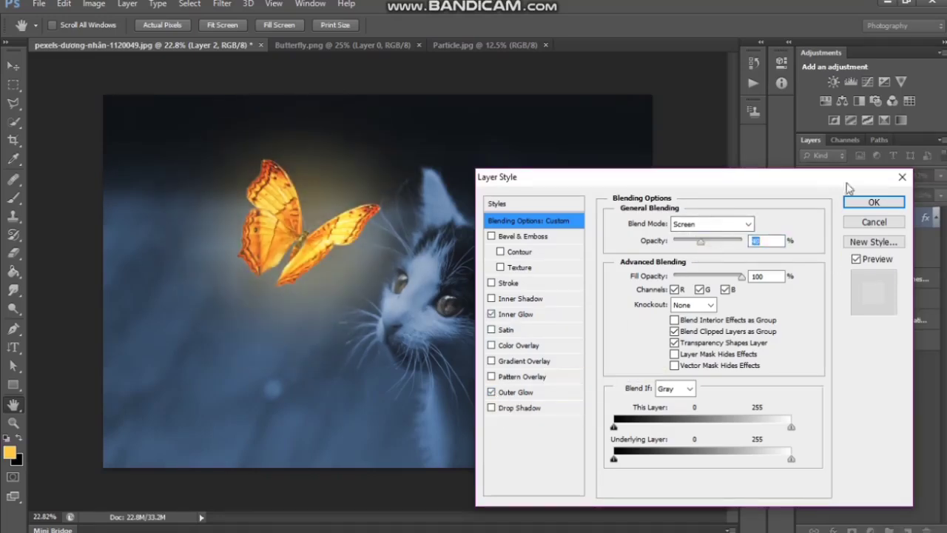
pyautogui.click(872, 202)
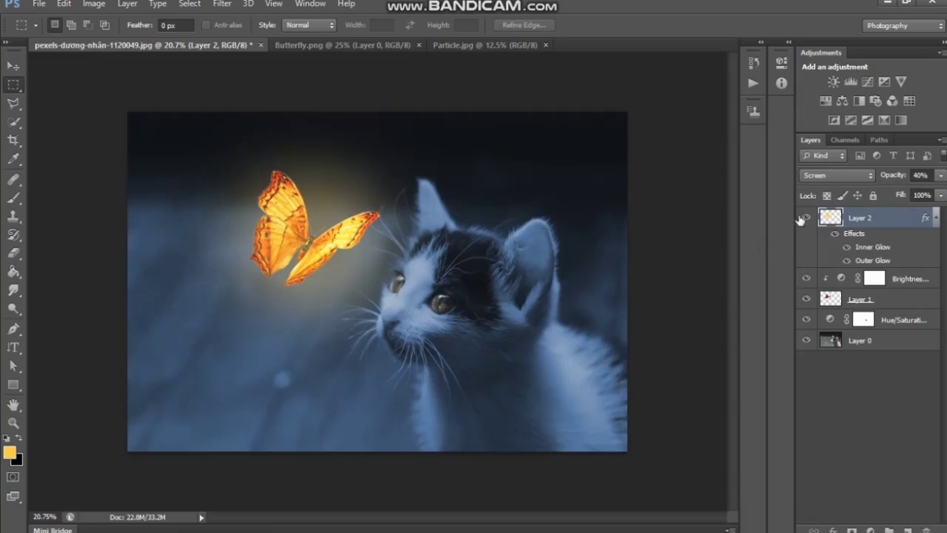
pyautogui.click(803, 217)
pyautogui.click(804, 217)
# - Bring a second copy of the butterfly from Butterfly.png into the cat image, over the cat's head
pyautogui.click(17, 66)
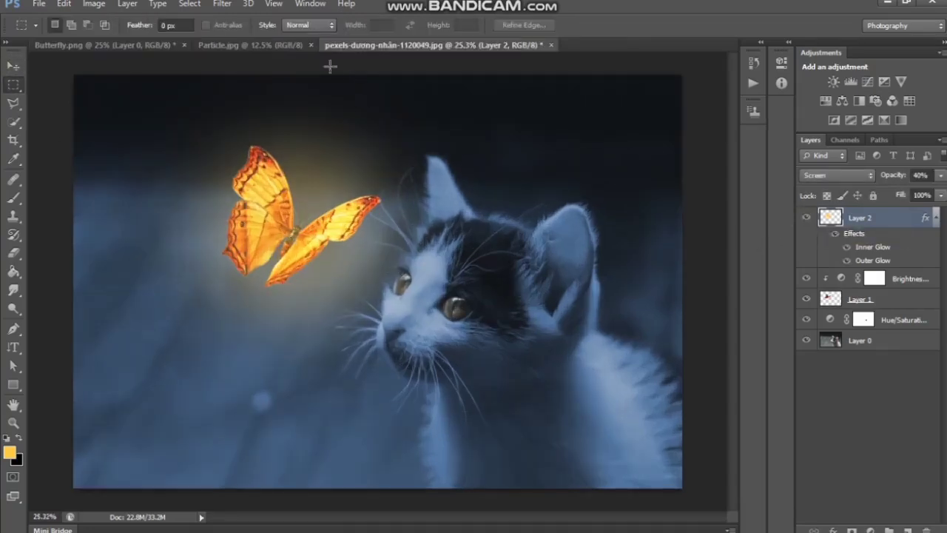
pyautogui.click(152, 44)
pyautogui.press('v')
pyautogui.moveTo(303, 181); pyautogui.dragTo(519, 270)
pyautogui.hotkey('ctrl', '+')
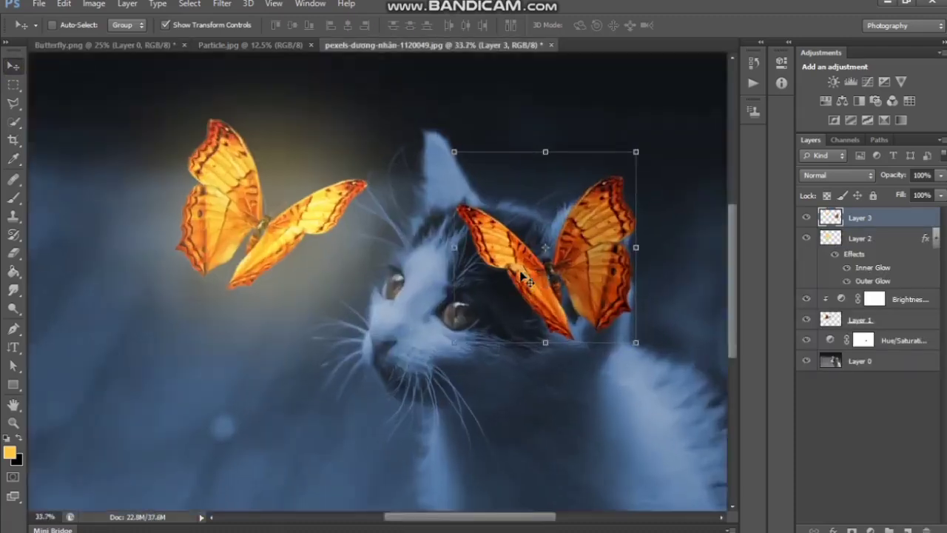
# - Shrink the second butterfly to about 12.37% and move it onto the cat's nearer eye
pyautogui.scroll(1, 520, 274)
pyautogui.moveTo(664, 348); pyautogui.dragTo(533, 211)
pyautogui.moveTo(503, 166); pyautogui.dragTo(263, 340)
pyautogui.scroll(3, 465, 340)
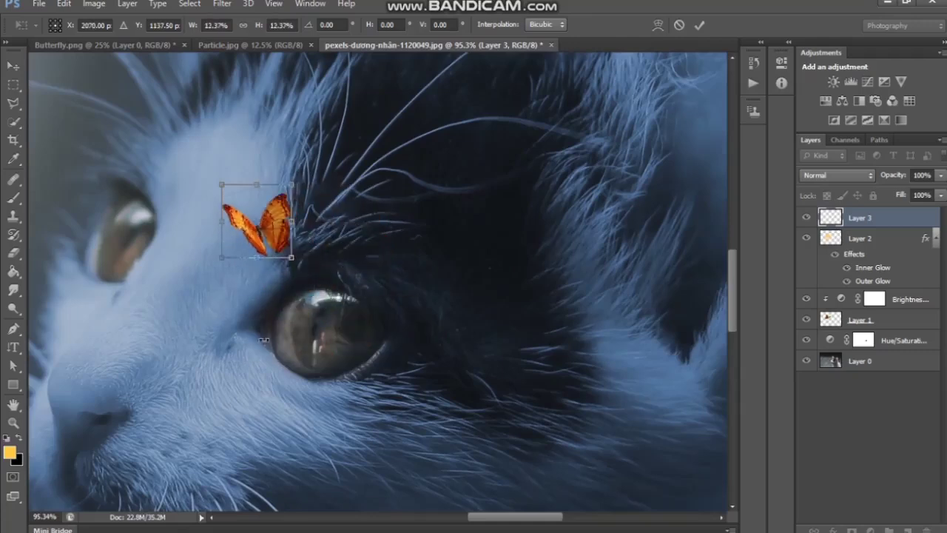
pyautogui.scroll(2, 263, 341)
pyautogui.moveTo(275, 125); pyautogui.dragTo(389, 295)
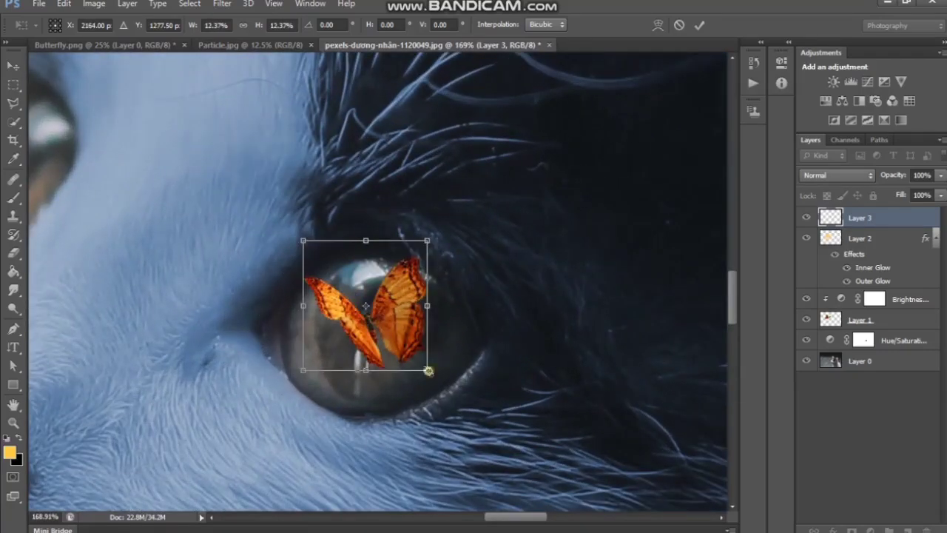
# - Refine the small butterfly to roughly 10% scale, centre it within the nearer eye's iris and apply the transform
pyautogui.moveTo(428, 371); pyautogui.dragTo(406, 347)
pyautogui.moveTo(380, 300); pyautogui.dragTo(388, 326)
pyautogui.moveTo(414, 373)
pyautogui.mouseDown()
pyautogui.moveTo(388, 361)
pyautogui.moveTo(401, 378)
pyautogui.mouseUp()
pyautogui.moveTo(401, 321); pyautogui.dragTo(405, 321)
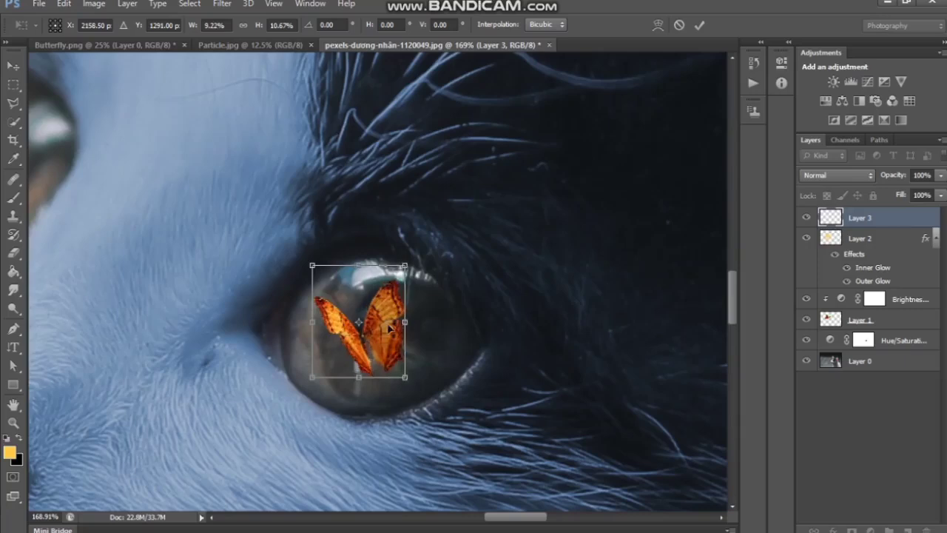
pyautogui.moveTo(395, 374); pyautogui.dragTo(405, 383)
pyautogui.moveTo(414, 332); pyautogui.dragTo(396, 353)
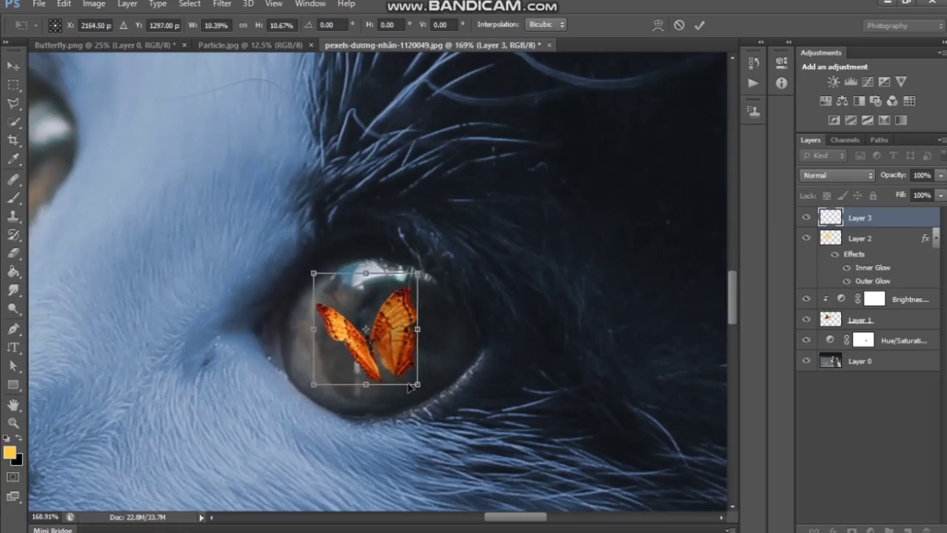
pyautogui.moveTo(416, 385); pyautogui.dragTo(412, 379)
pyautogui.click(699, 25)
# - Dab a soft yellow glow over the eye's butterfly on a new layer with an 80 px brush, and lower that layer's opacity to 62%
pyautogui.scroll(1, 482, 240)
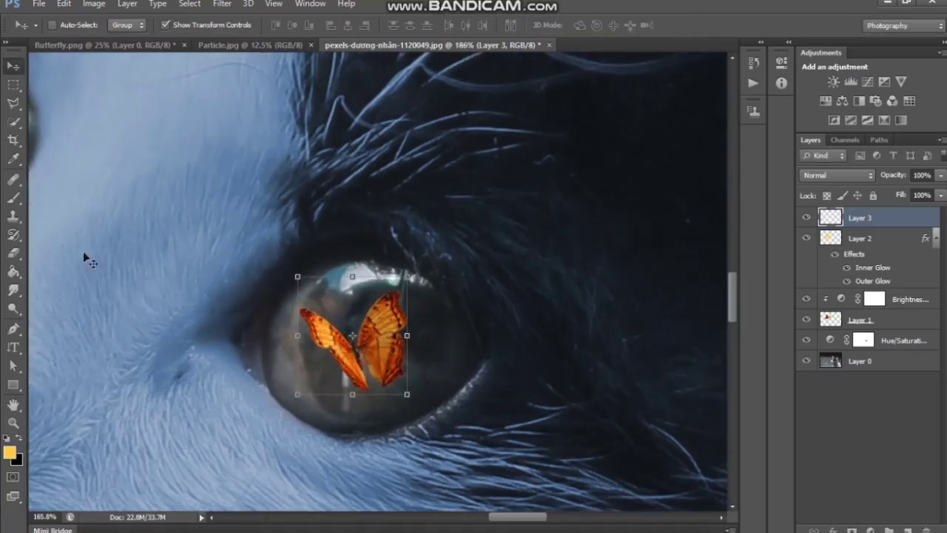
pyautogui.click(906, 528)
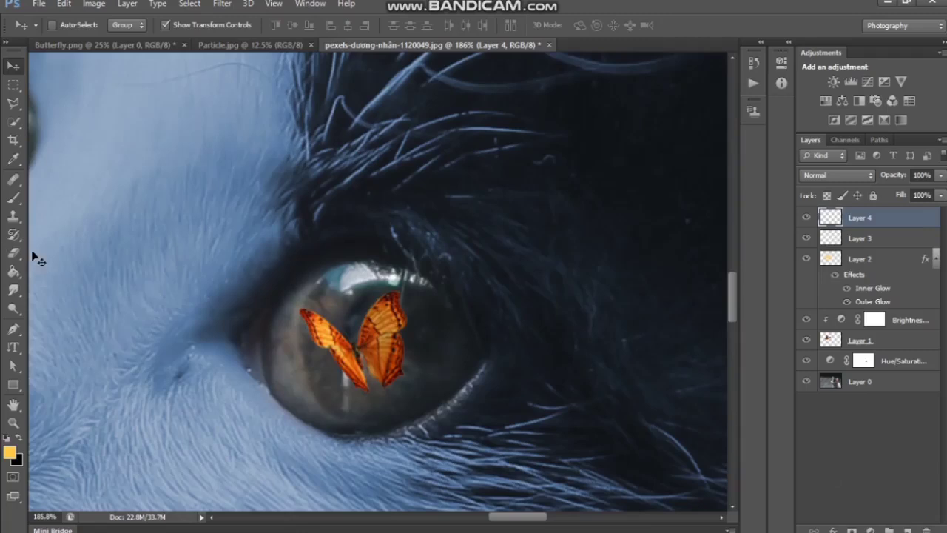
pyautogui.click(15, 198)
pyautogui.scroll(2, 352, 328)
pyautogui.click(352, 337)
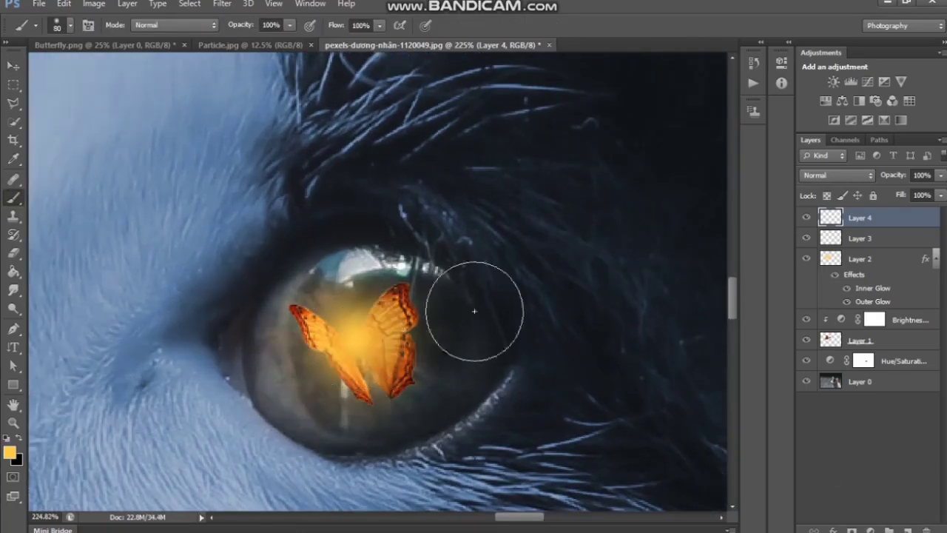
pyautogui.click(940, 176)
pyautogui.moveTo(938, 191); pyautogui.dragTo(913, 190)
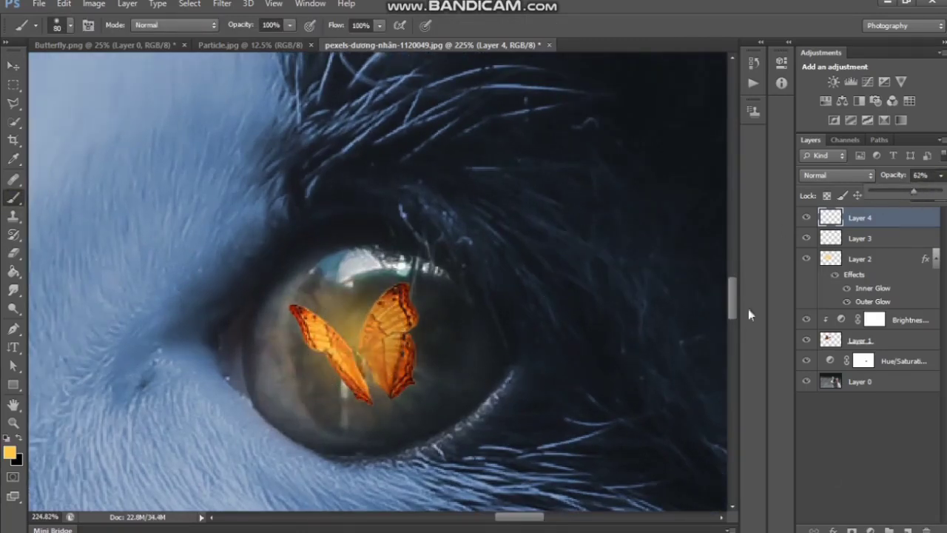
# - Paint more yellow glow around the small butterfly's wings with a 40 px brush and set the glow layer's opacity to 30%
pyautogui.scroll(1, 300, 373)
pyautogui.press('[')
pyautogui.press('[')
pyautogui.press('[')
pyautogui.press('[')
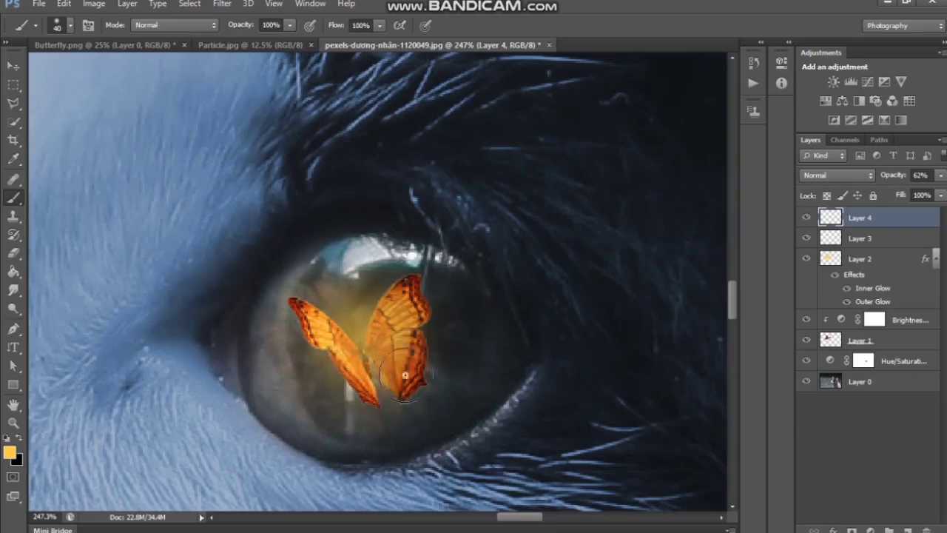
pyautogui.moveTo(405, 375)
pyautogui.mouseDown()
pyautogui.moveTo(401, 306)
pyautogui.moveTo(294, 324)
pyautogui.moveTo(342, 375)
pyautogui.moveTo(369, 389)
pyautogui.mouseUp()
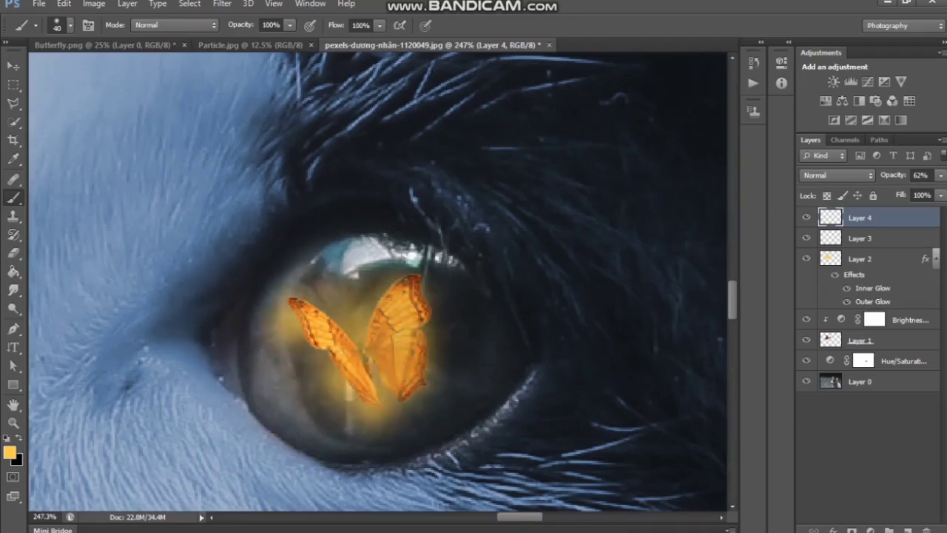
pyautogui.click(940, 175)
pyautogui.moveTo(914, 190); pyautogui.dragTo(895, 192)
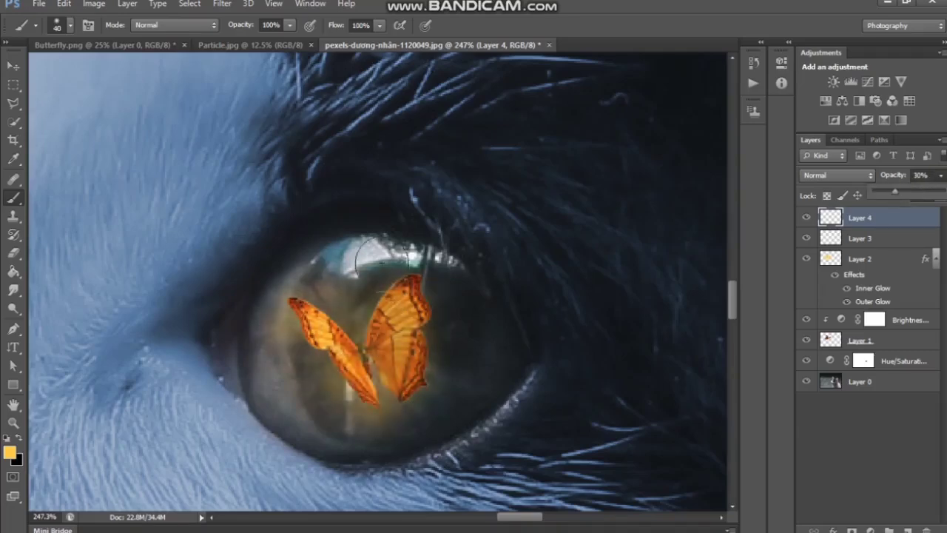
# - Lower the opacity of the small butterfly reflection on Layer 3 to 60% and check the eye against the whole picture
pyautogui.scroll(-5, 367, 259)
pyautogui.scroll(3, 525, 281)
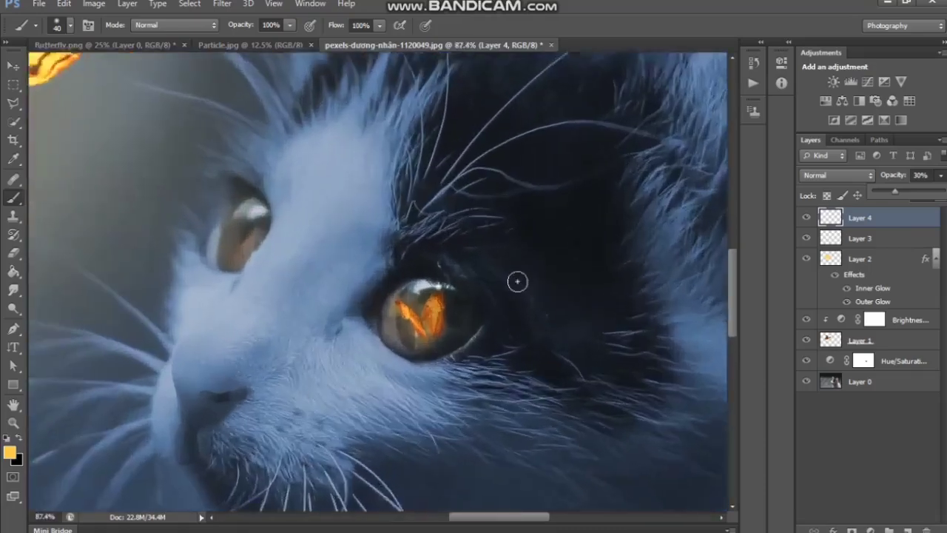
pyautogui.scroll(1, 517, 281)
pyautogui.click(887, 233)
pyautogui.click(940, 176)
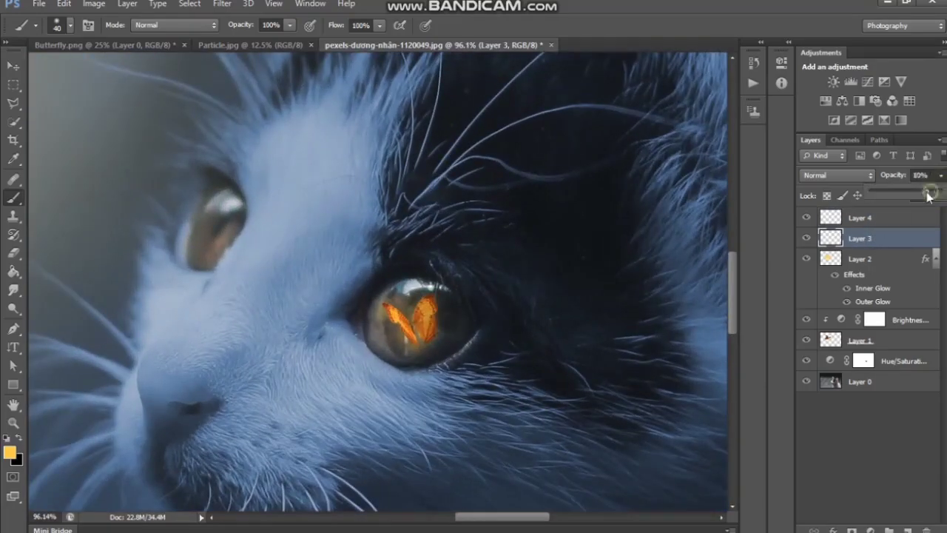
pyautogui.moveTo(938, 190); pyautogui.dragTo(912, 191)
pyautogui.scroll(-4, 209, 306)
pyautogui.scroll(-6, 208, 307)
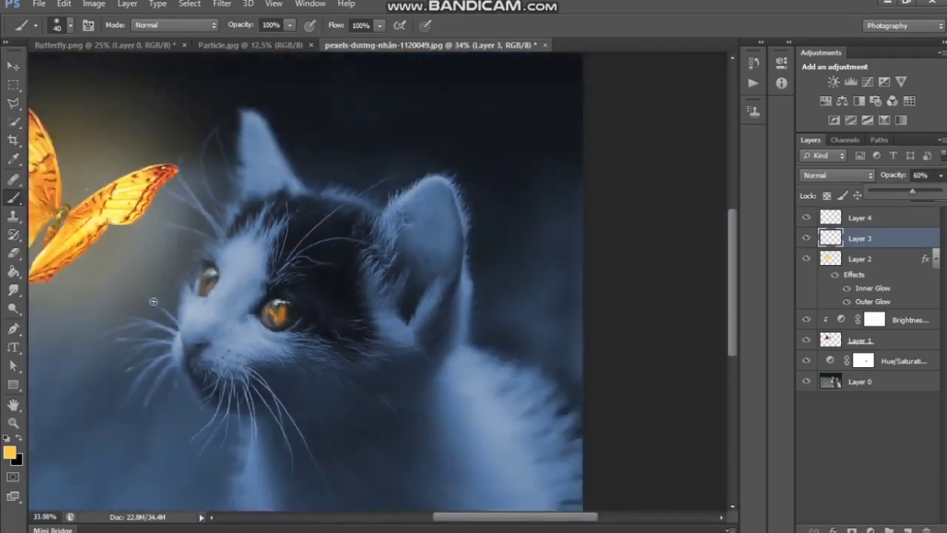
pyautogui.scroll(6, 503, 306)
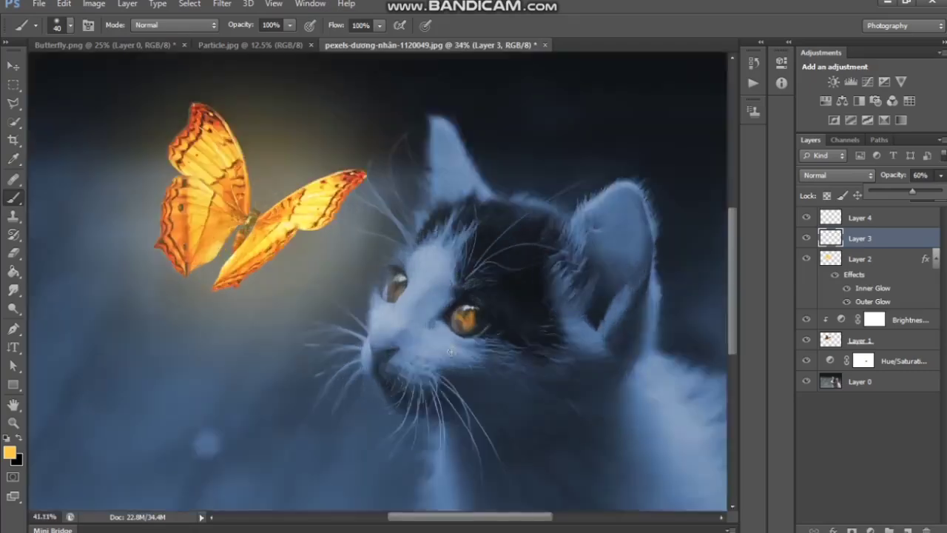
pyautogui.scroll(-4, 501, 306)
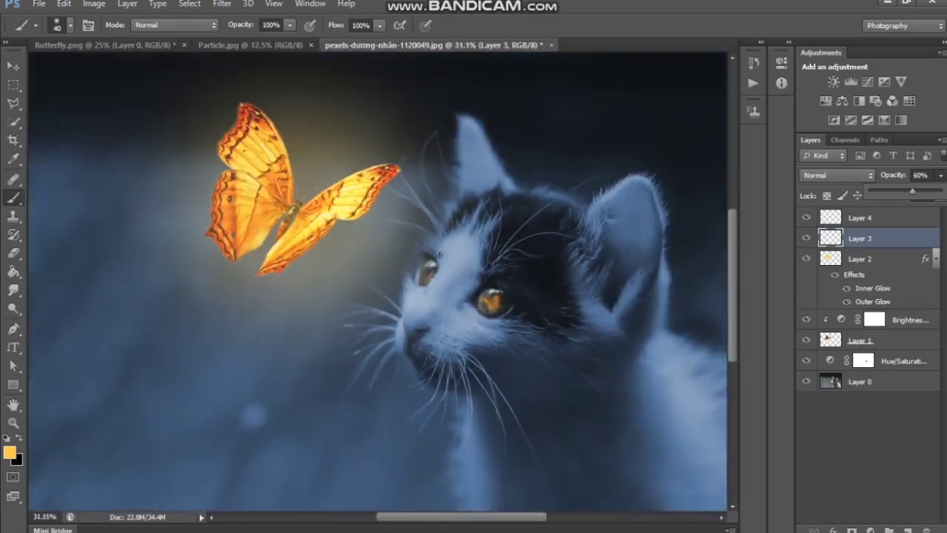
pyautogui.scroll(-2, 270, 169)
# - Add a new layer and paint a soft orange glow over the cat's far eye
pyautogui.click(7, 66)
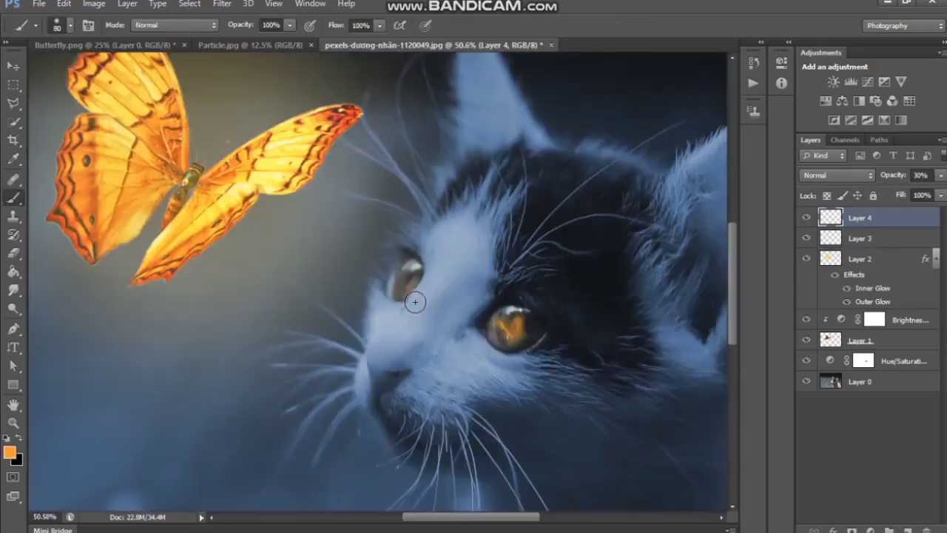
pyautogui.scroll(-4, 412, 302)
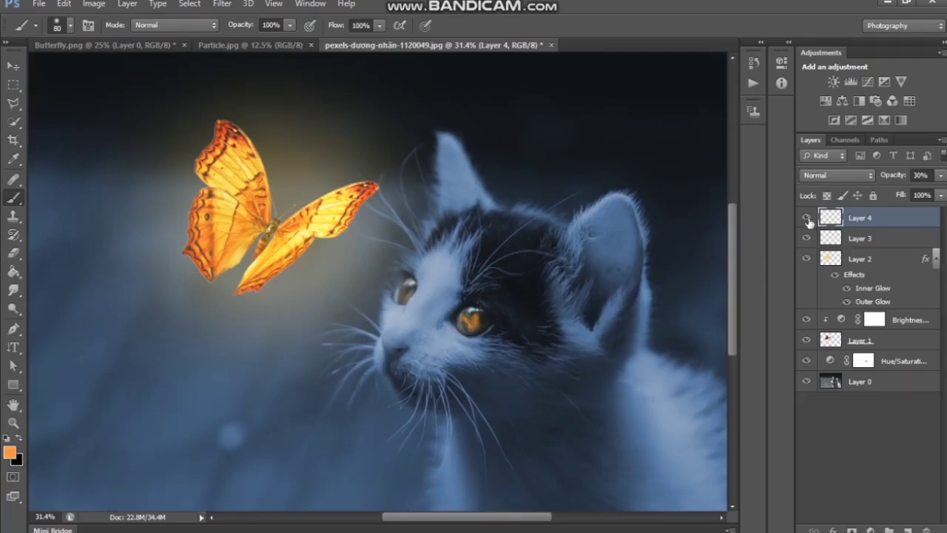
pyautogui.click(907, 530)
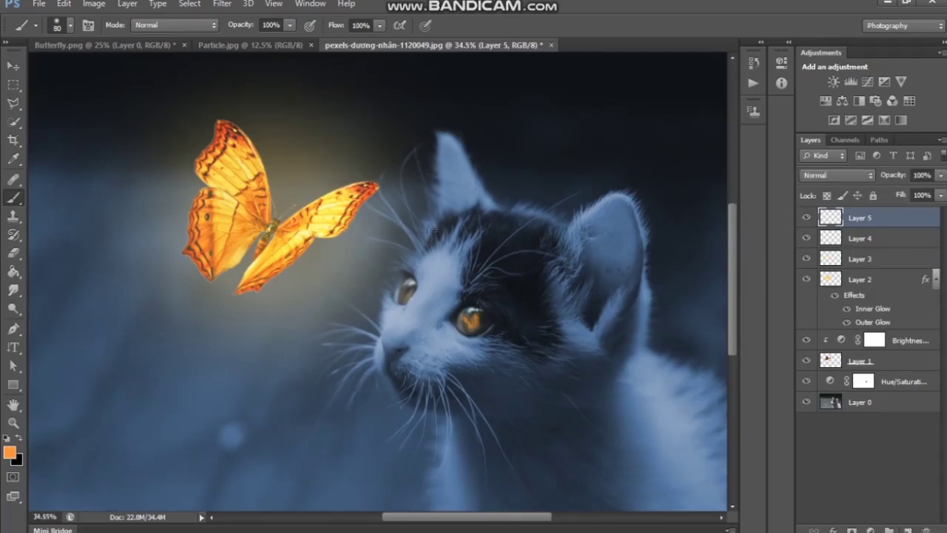
pyautogui.scroll(5, 426, 252)
pyautogui.scroll(1, 367, 344)
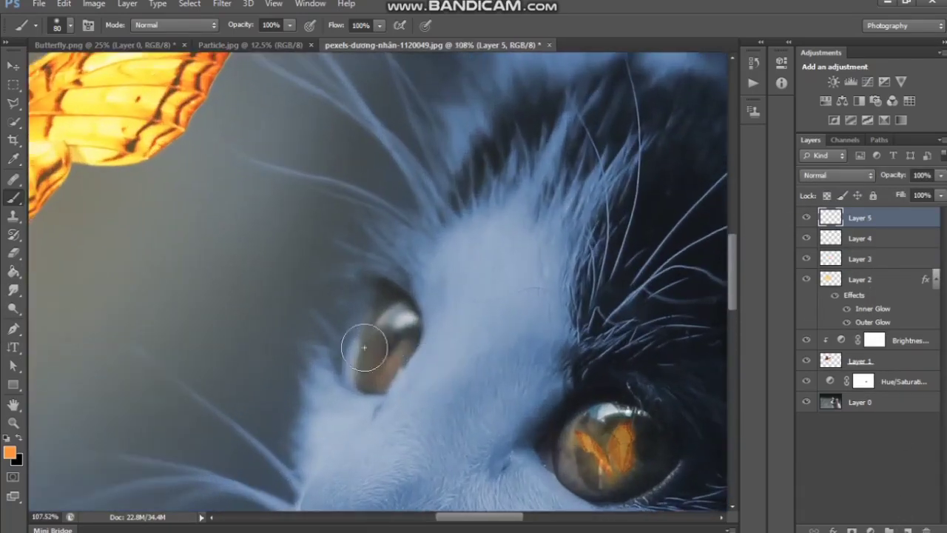
pyautogui.press(']')
pyautogui.press(']')
pyautogui.moveTo(384, 345); pyautogui.dragTo(383, 353)
# - Reduce the far eye's glow layer to 38% opacity and compare both eyes up close and in the full image
pyautogui.scroll(-1, 395, 345)
pyautogui.click(940, 175)
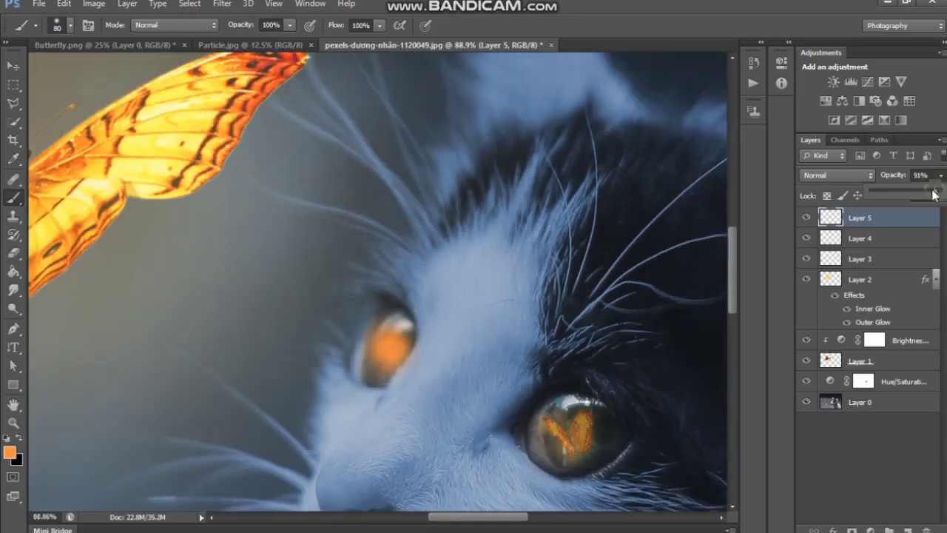
pyautogui.moveTo(938, 191)
pyautogui.mouseDown()
pyautogui.moveTo(895, 194)
pyautogui.moveTo(907, 191)
pyautogui.mouseUp()
pyautogui.scroll(-14, 652, 195)
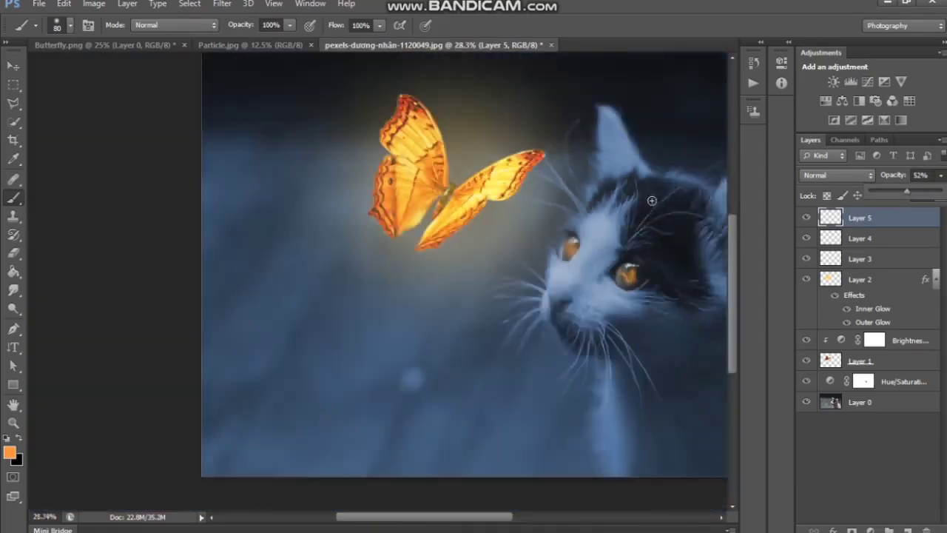
pyautogui.scroll(12, 613, 207)
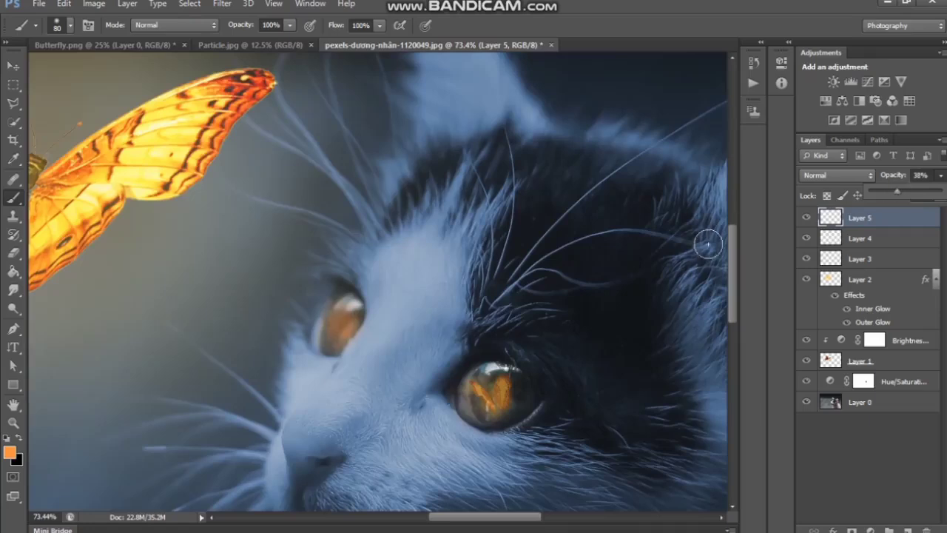
pyautogui.scroll(-12, 707, 244)
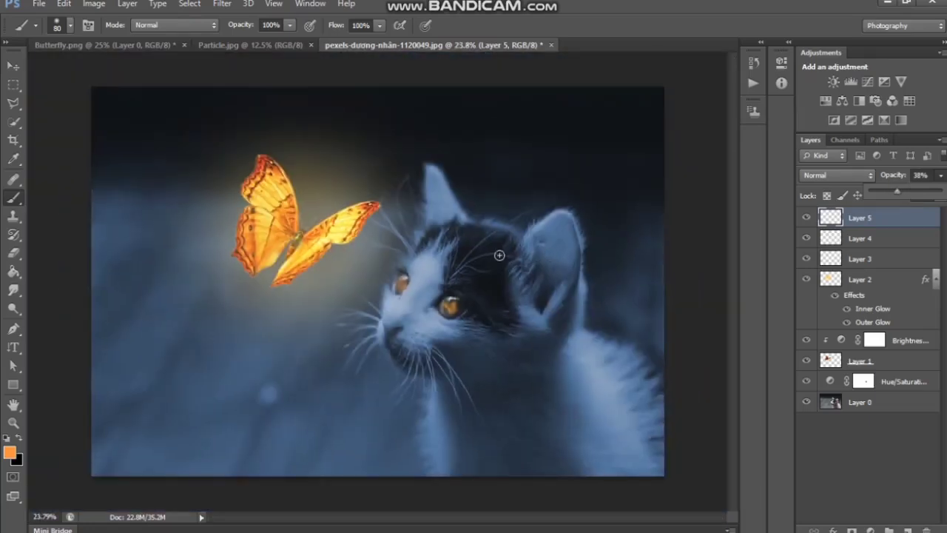
# - Bring the whole Particle.jpg image into the cat photo as a new layer on top
pyautogui.scroll(-2, 407, 211)
pyautogui.click(252, 44)
pyautogui.press('m')
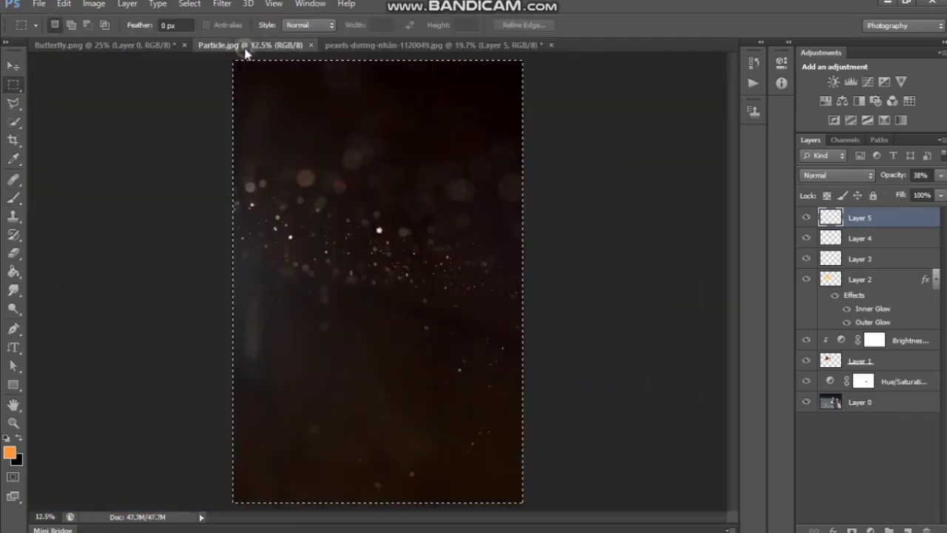
pyautogui.click(14, 65)
pyautogui.moveTo(362, 159)
pyautogui.mouseDown()
pyautogui.moveTo(366, 44)
pyautogui.moveTo(367, 165)
pyautogui.mouseUp()
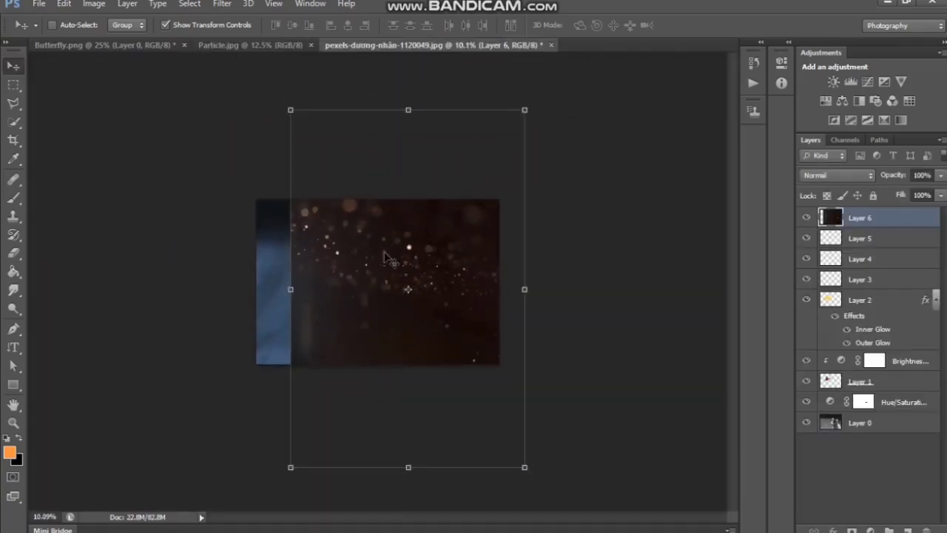
# - Scale the particle image down to about 68%, rotate it 90° and place it over the cat photo
pyautogui.moveTo(525, 465); pyautogui.dragTo(465, 310)
pyautogui.moveTo(426, 259); pyautogui.dragTo(425, 334)
pyautogui.moveTo(467, 387); pyautogui.dragTo(439, 342)
pyautogui.moveTo(393, 254); pyautogui.dragTo(400, 300)
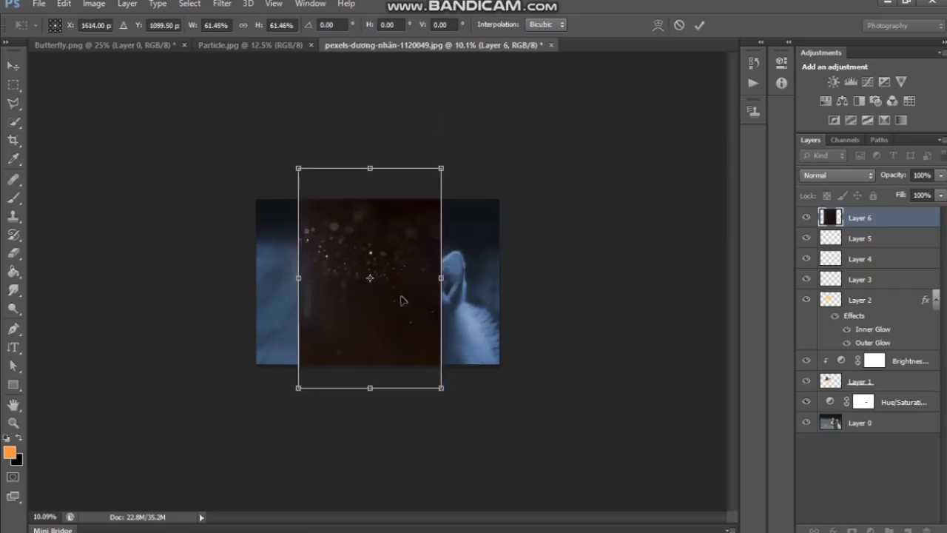
pyautogui.moveTo(447, 157); pyautogui.dragTo(514, 326)
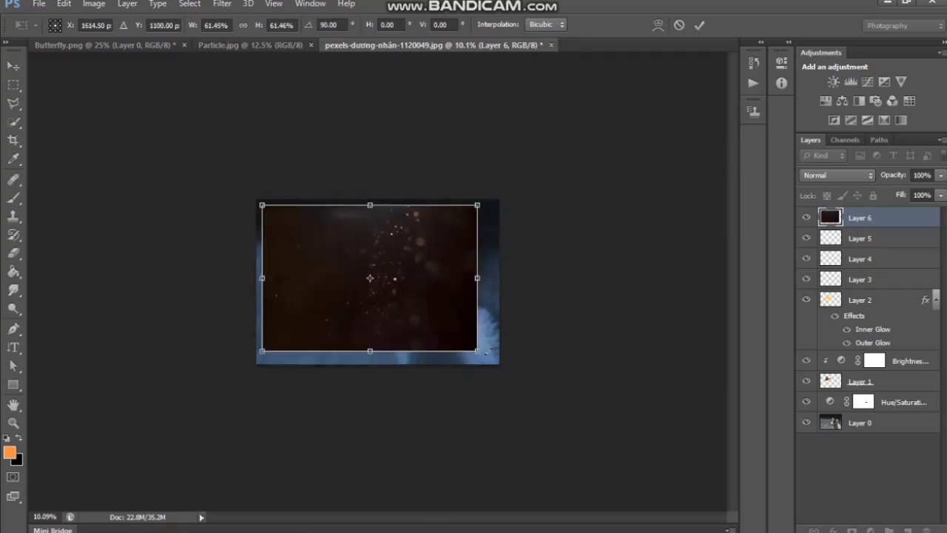
pyautogui.hotkey('ctrl', '+')
pyautogui.moveTo(539, 395); pyautogui.dragTo(575, 418)
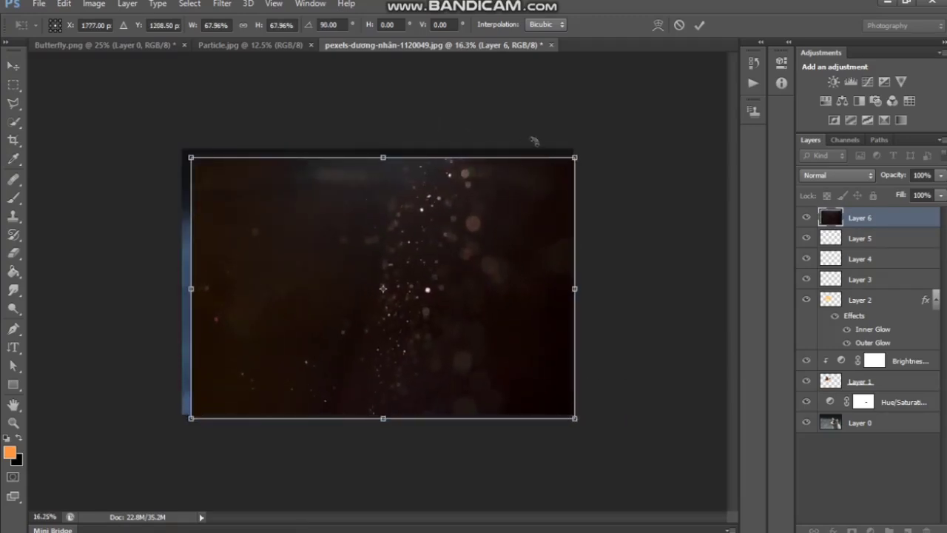
# - Turn the particle image to -90°, shift and enlarge it to cover the whole photo, and apply the transform
pyautogui.moveTo(584, 150); pyautogui.dragTo(314, 348)
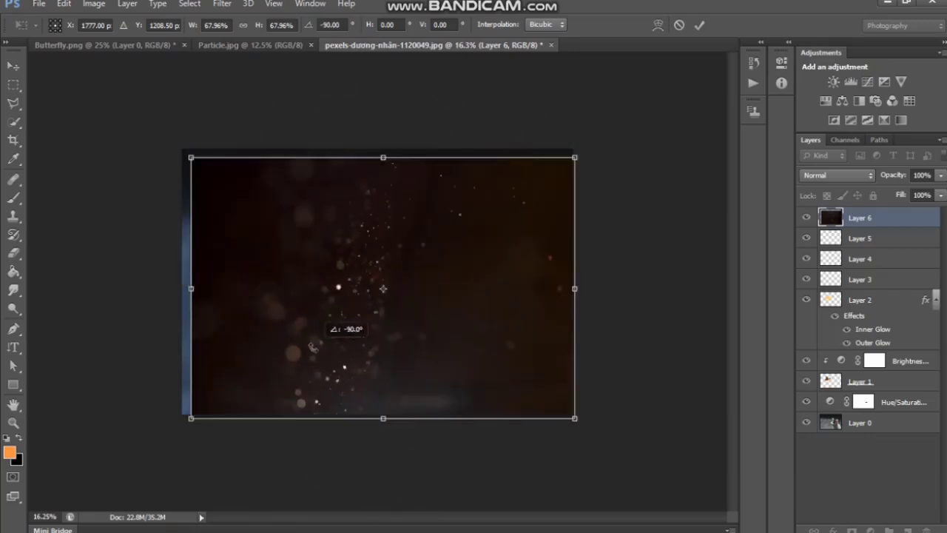
pyautogui.moveTo(403, 275); pyautogui.dragTo(384, 263)
pyautogui.moveTo(554, 409); pyautogui.dragTo(575, 424)
pyautogui.press('Return')
# - Set the particle layer's blend mode to Screen
pyautogui.click(853, 175)
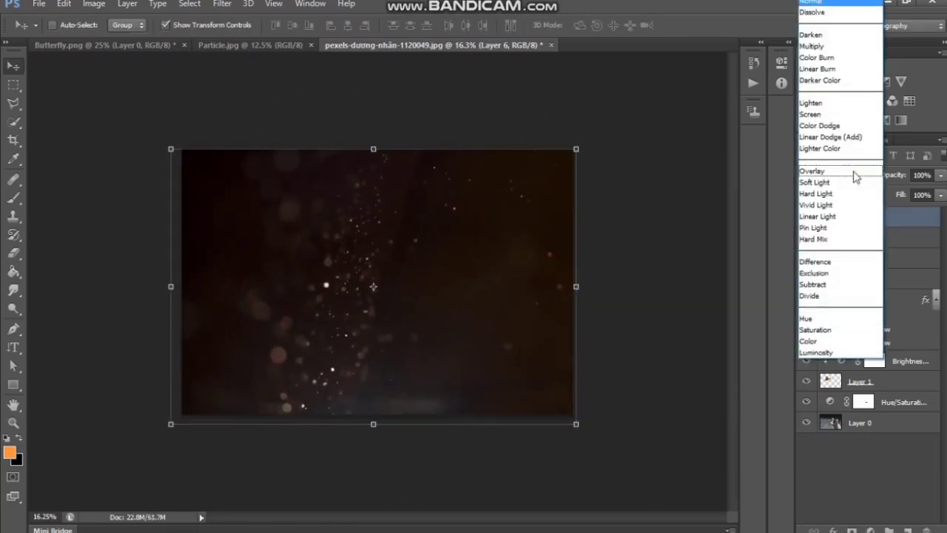
pyautogui.click(825, 58)
pyautogui.scroll(-4, 830, 173)
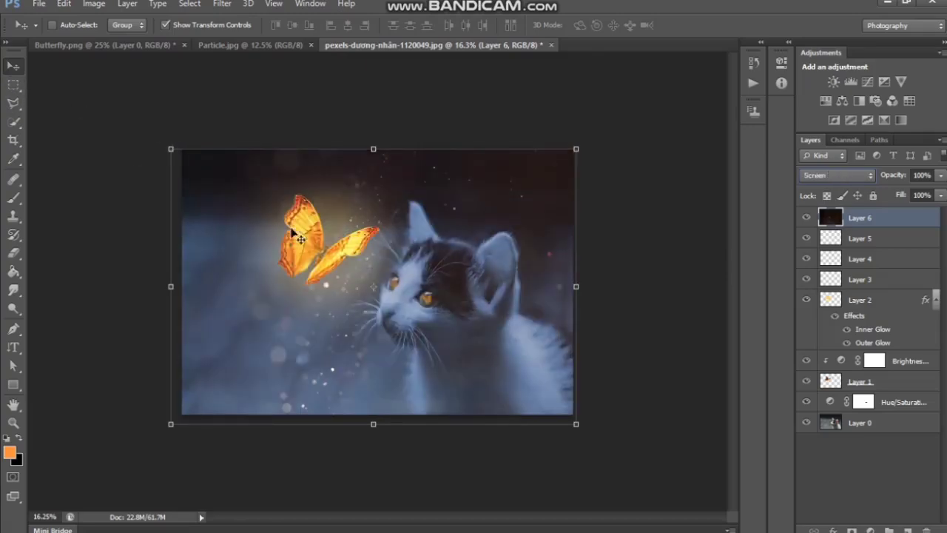
# - Shift the particle layer up and left, stretch its width to about 105.75% to reach the photo's right edge, and apply the transform
pyautogui.moveTo(324, 203)
pyautogui.mouseDown()
pyautogui.moveTo(326, 217)
pyautogui.moveTo(308, 212)
pyautogui.mouseUp()
pyautogui.moveTo(549, 277); pyautogui.dragTo(573, 277)
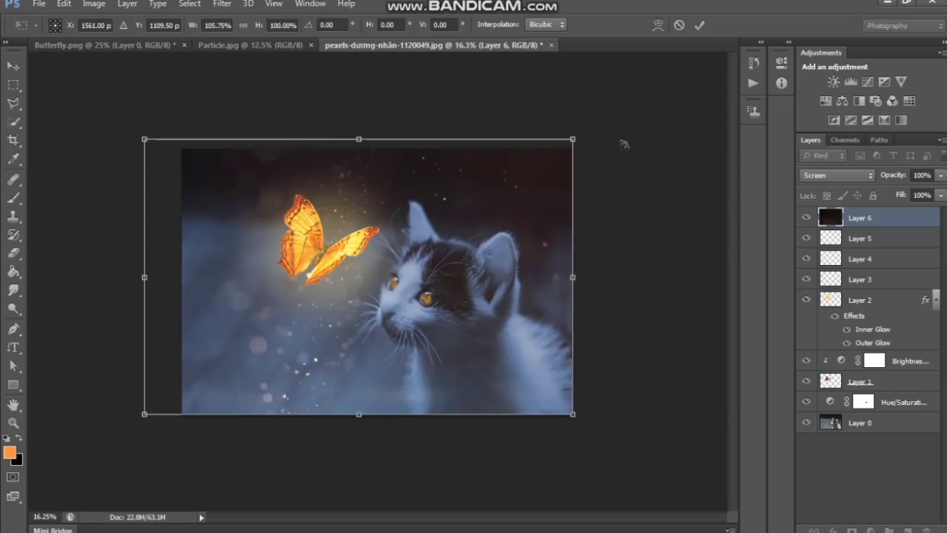
pyautogui.click(699, 25)
pyautogui.hotkey('ctrl', '+')
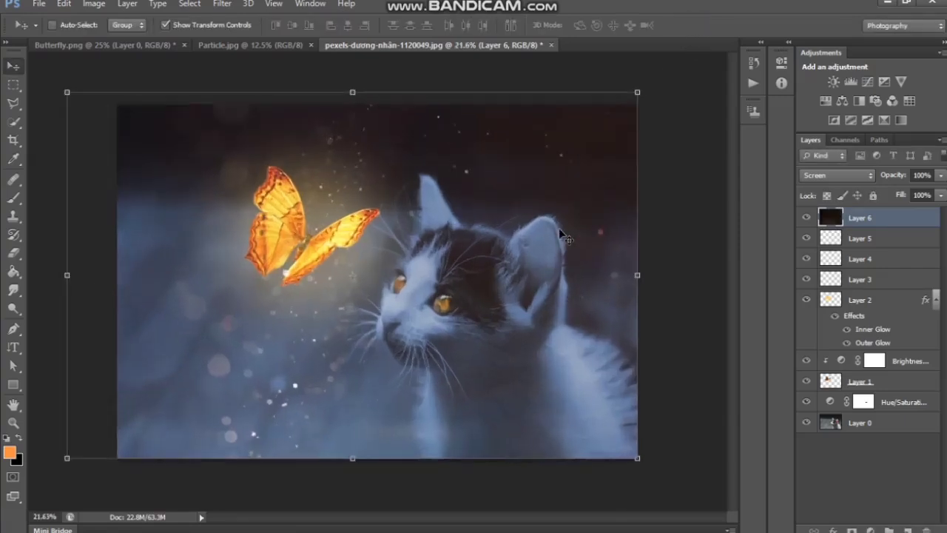
pyautogui.scroll(5, 540, 291)
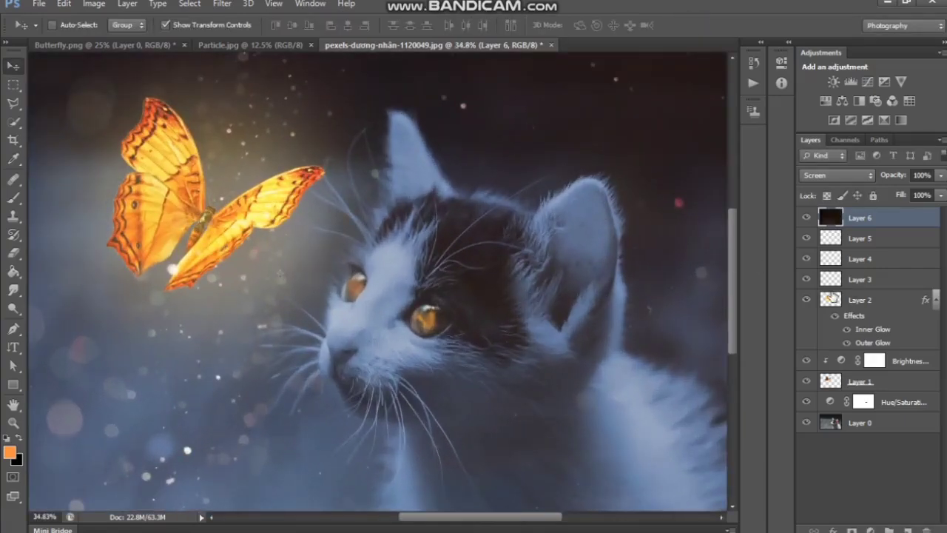
# - Check the opacity settings of Layer 4 and Layer 3 over the cat's eye
pyautogui.click(831, 259)
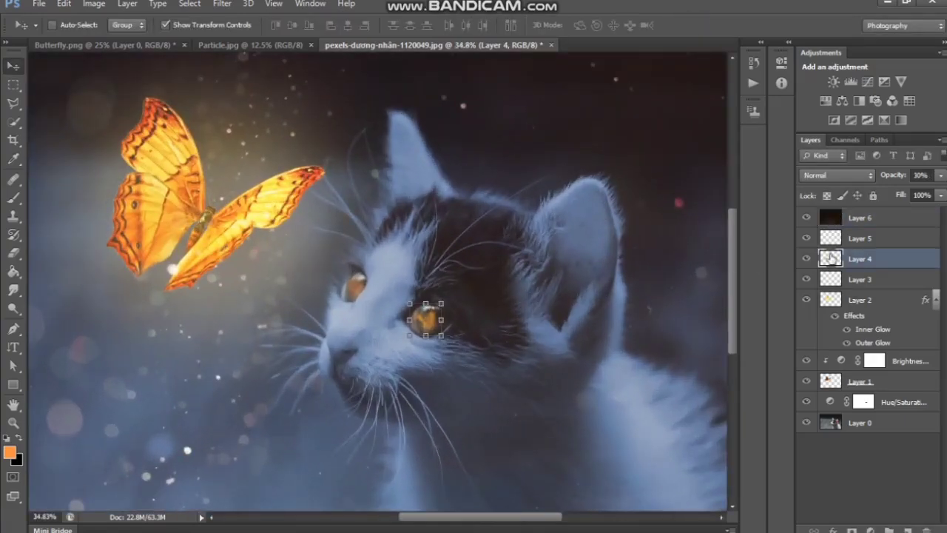
pyautogui.click(941, 177)
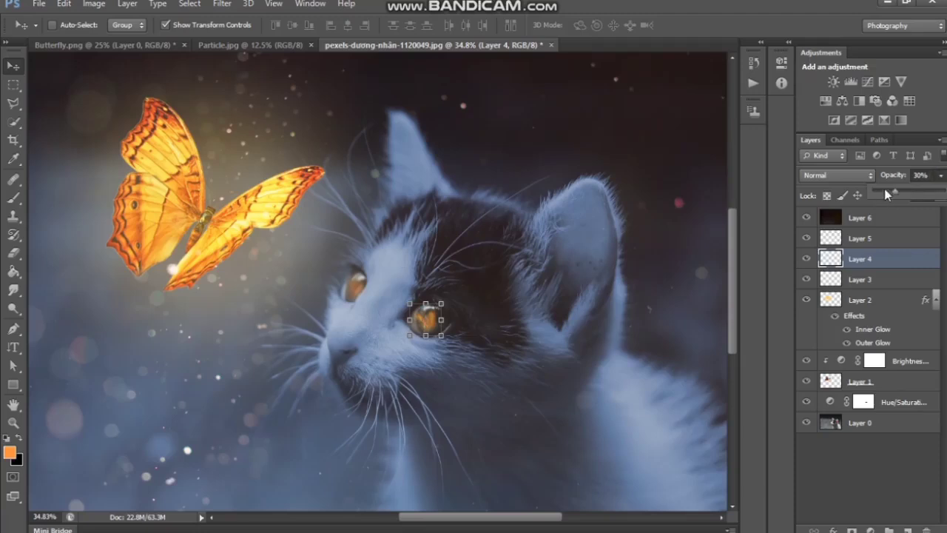
pyautogui.click(864, 281)
pyautogui.click(939, 176)
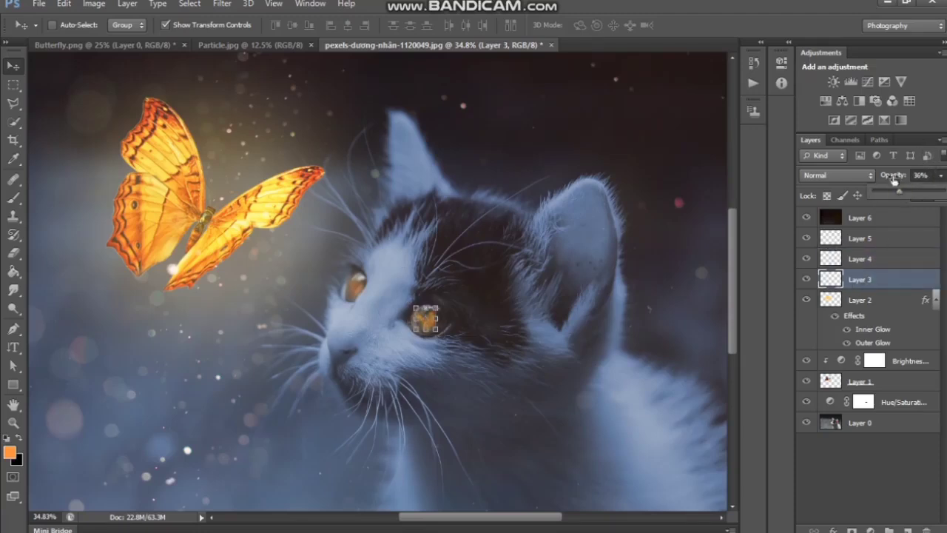
# - Add a Color Balance adjustment layer above the particle layer and shift the midtones toward cyan
pyautogui.click(12, 84)
pyautogui.scroll(-7, 171, 112)
pyautogui.scroll(1, 172, 112)
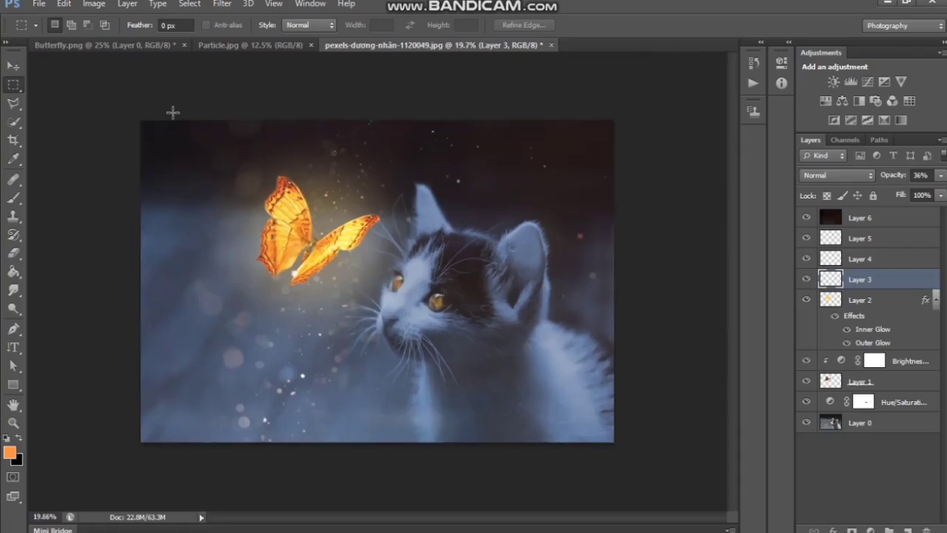
pyautogui.hotkey('alt', '.')
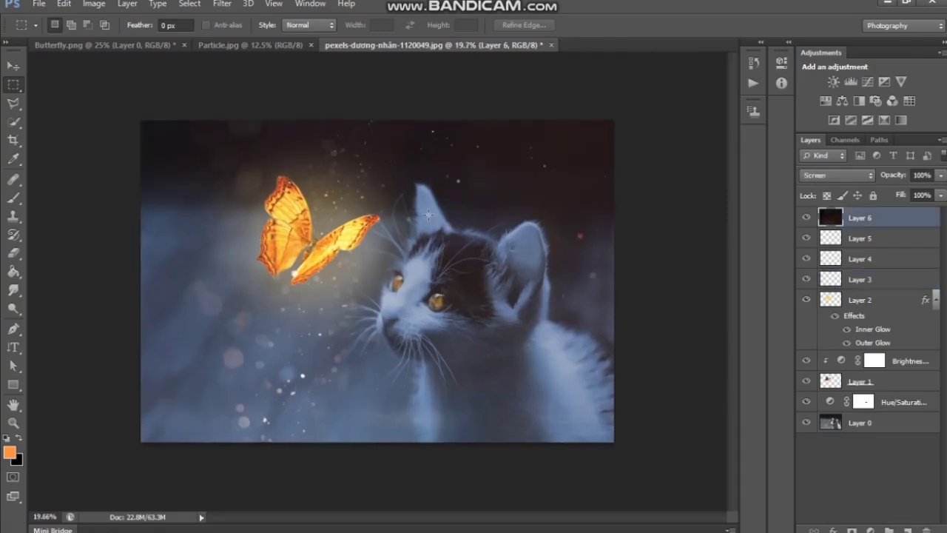
pyautogui.click(870, 529)
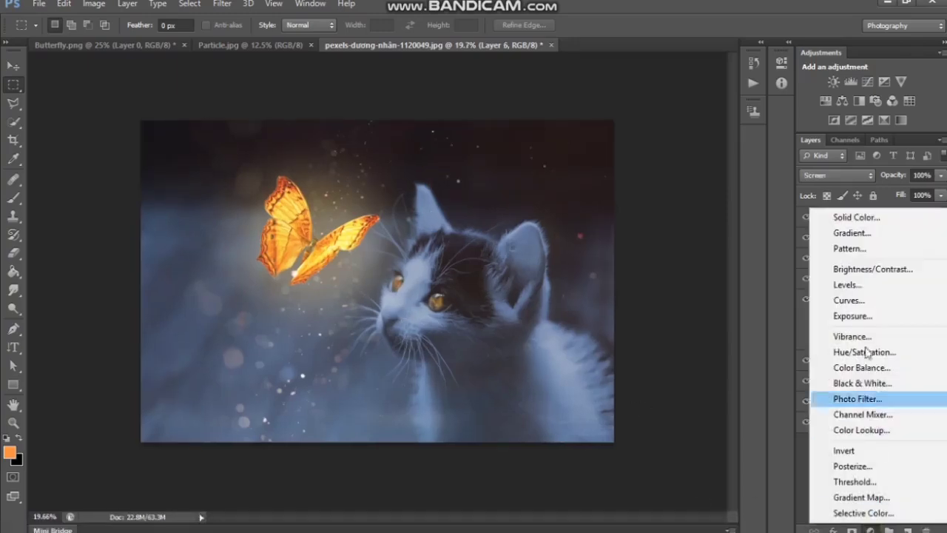
pyautogui.click(860, 367)
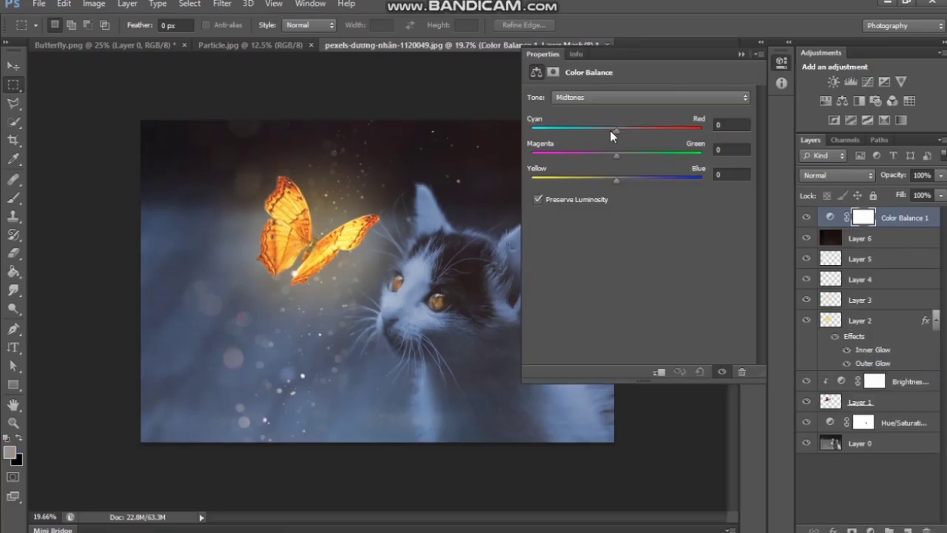
pyautogui.click(611, 131)
pyautogui.click(738, 54)
pyautogui.hotkey('ctrl', '0')
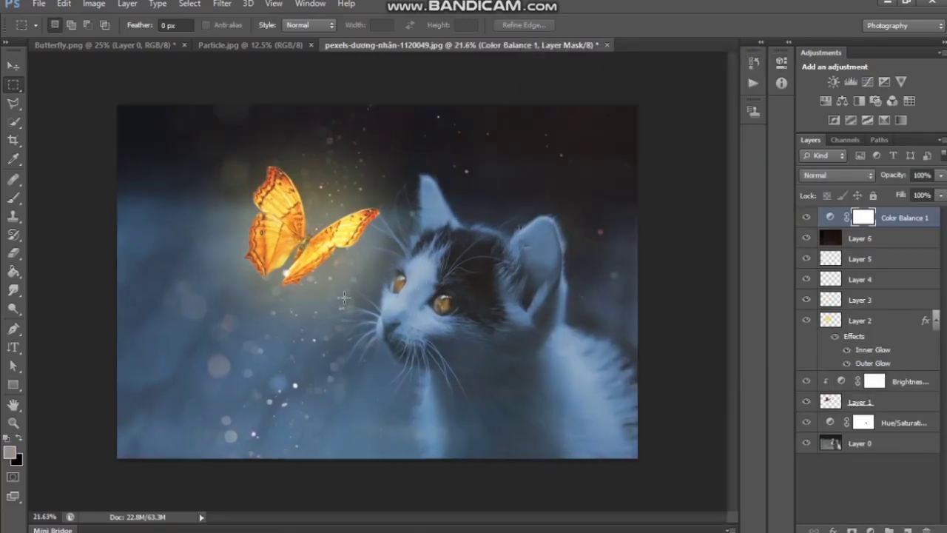
# - Compare the whole image with and without the Color Balance adjustment
pyautogui.click(806, 220)
pyautogui.click(806, 220)
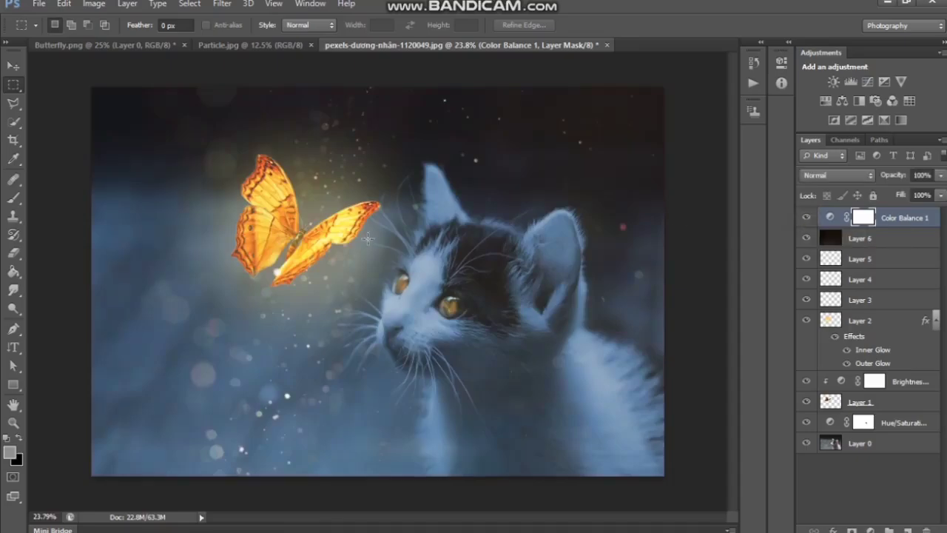
pyautogui.scroll(-3, 368, 241)
pyautogui.scroll(3, 368, 240)
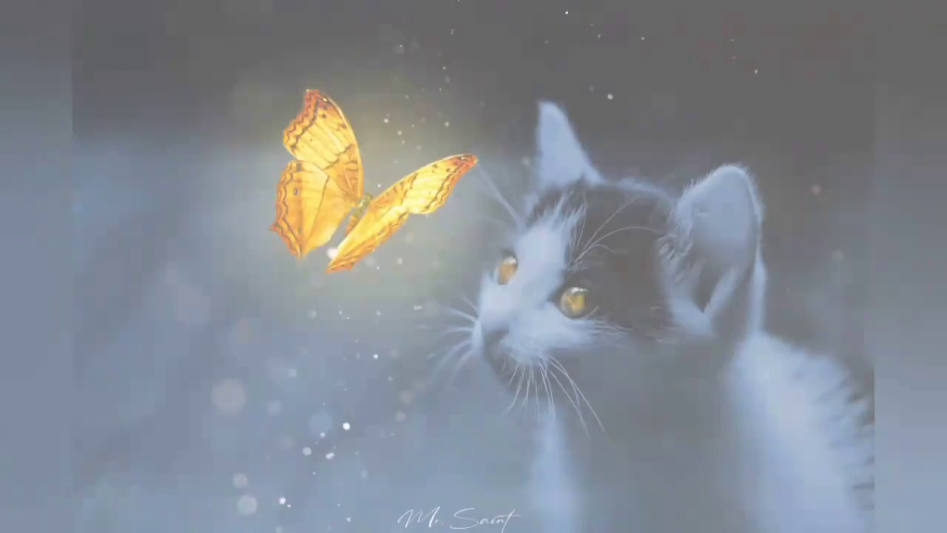